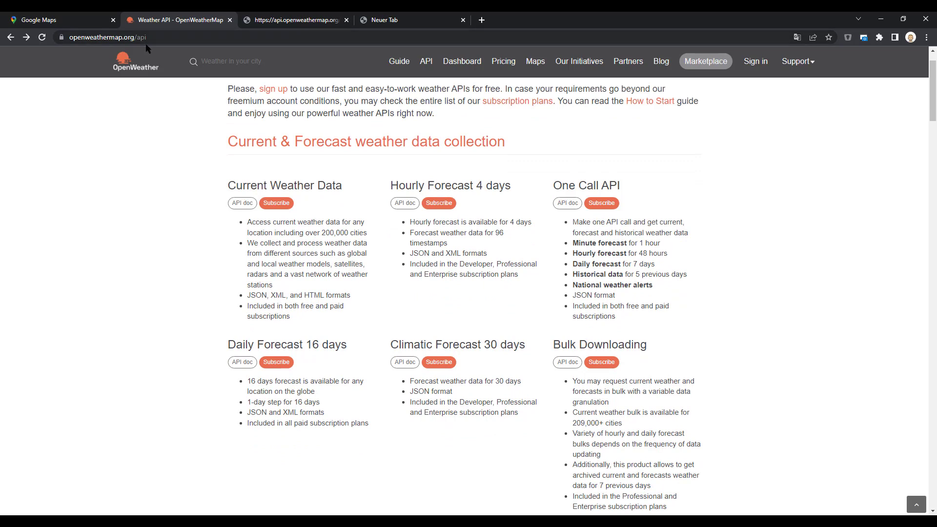
Step: Look over the current and forecast weather API offerings and open the One Call API documentation
{"action": "scroll", "coordinate": [310, 176], "scroll_direction": "up", "scroll_amount": 1}
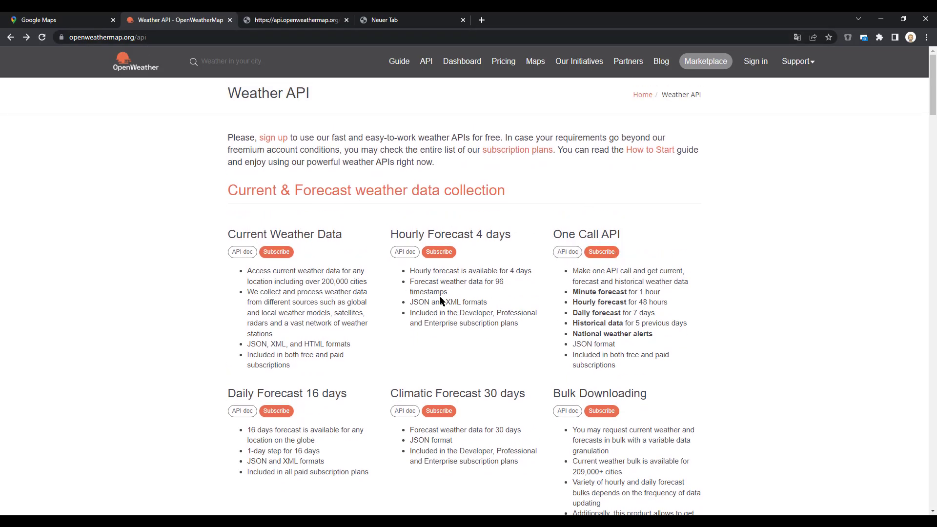
{"action": "scroll", "coordinate": [614, 291], "scroll_direction": "down", "scroll_amount": 2}
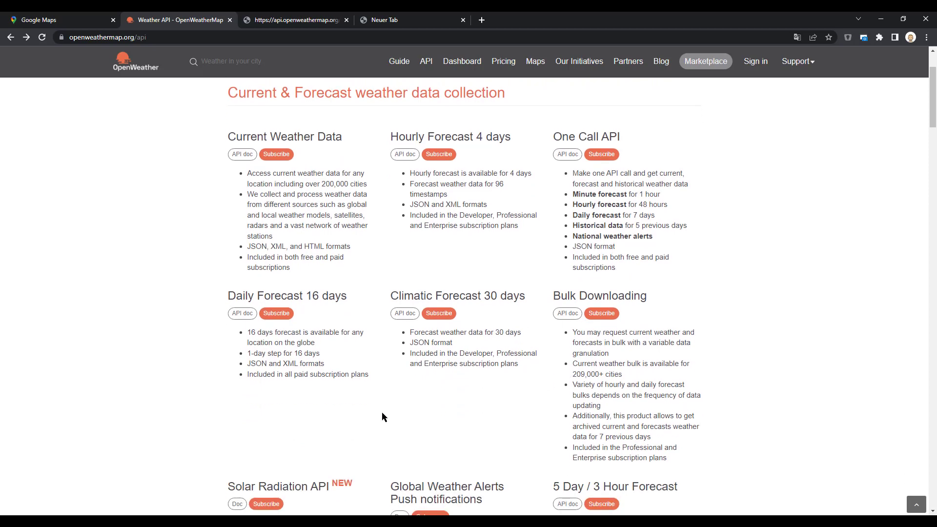
{"action": "scroll", "coordinate": [593, 204], "scroll_direction": "up", "scroll_amount": 1}
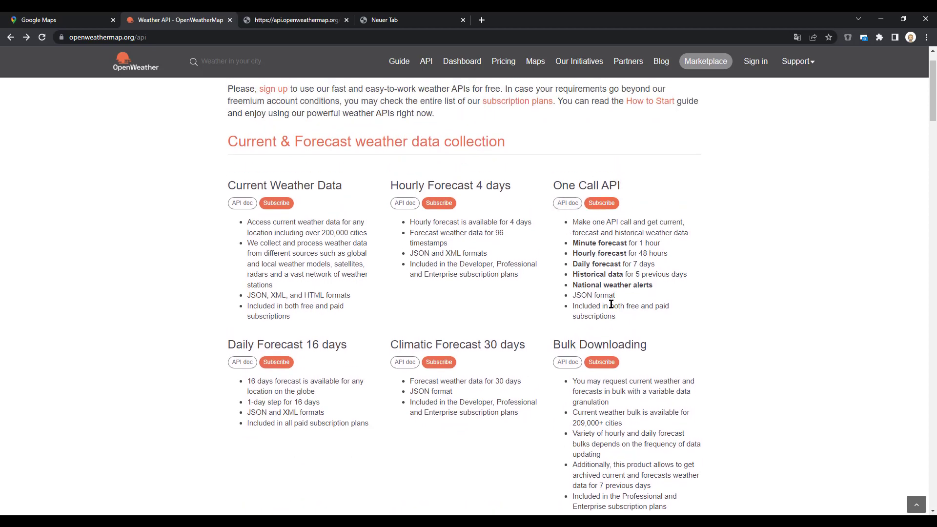
{"action": "left_click_drag", "start_coordinate": [619, 306], "coordinate": [644, 306]}
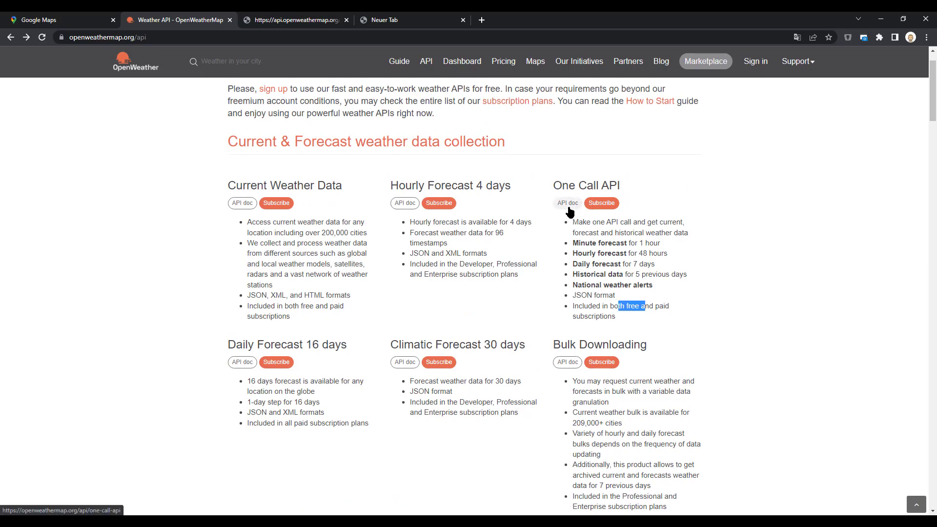
{"action": "left_click", "coordinate": [604, 203]}
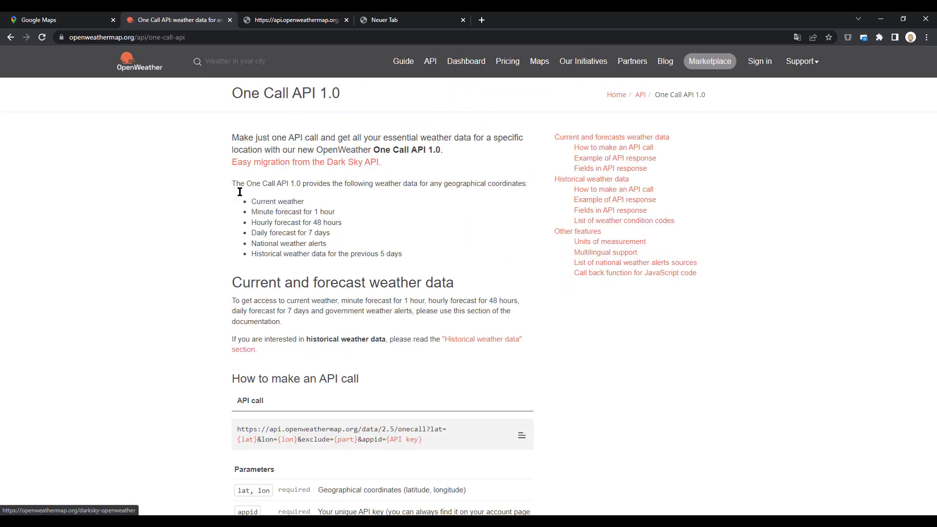
Step: Examine the One Call API's call URL format and its required and optional parameters
{"action": "scroll", "coordinate": [128, 215], "scroll_direction": "down", "scroll_amount": 1}
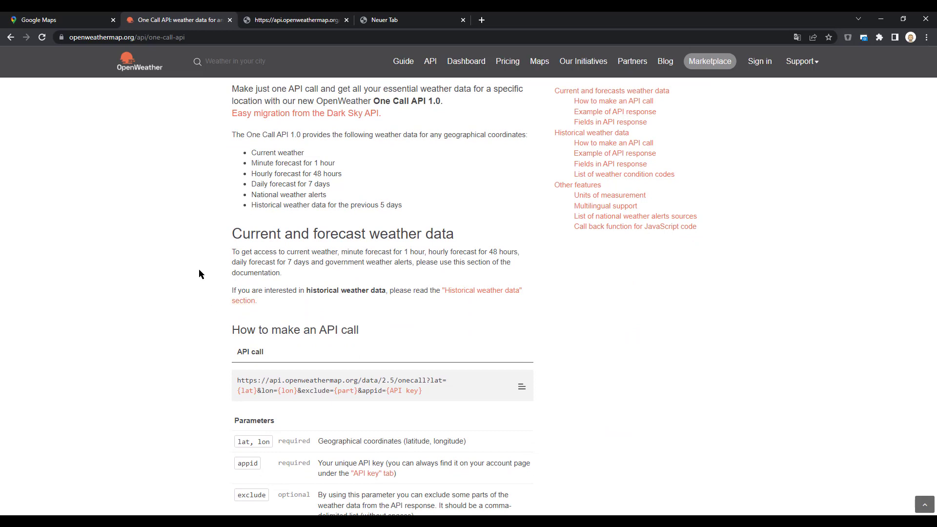
{"action": "scroll", "coordinate": [230, 374], "scroll_direction": "down", "scroll_amount": 2}
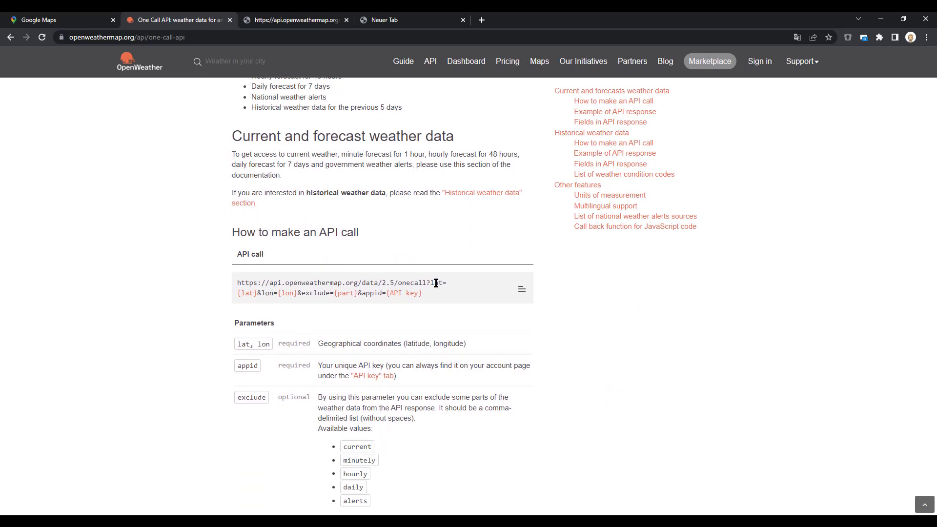
{"action": "double_click", "coordinate": [428, 285]}
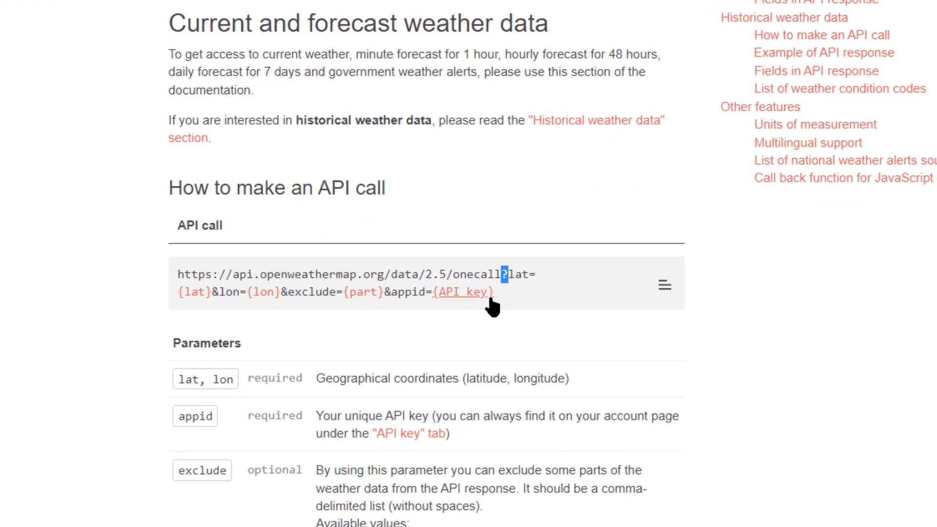
{"action": "scroll", "coordinate": [99, 297], "scroll_direction": "down", "scroll_amount": 7}
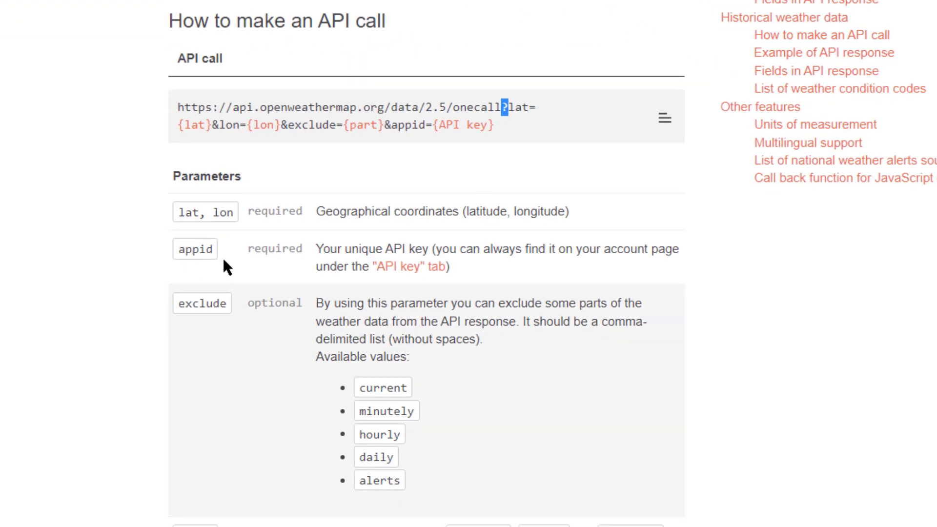
{"action": "scroll", "coordinate": [203, 220], "scroll_direction": "up", "scroll_amount": 1}
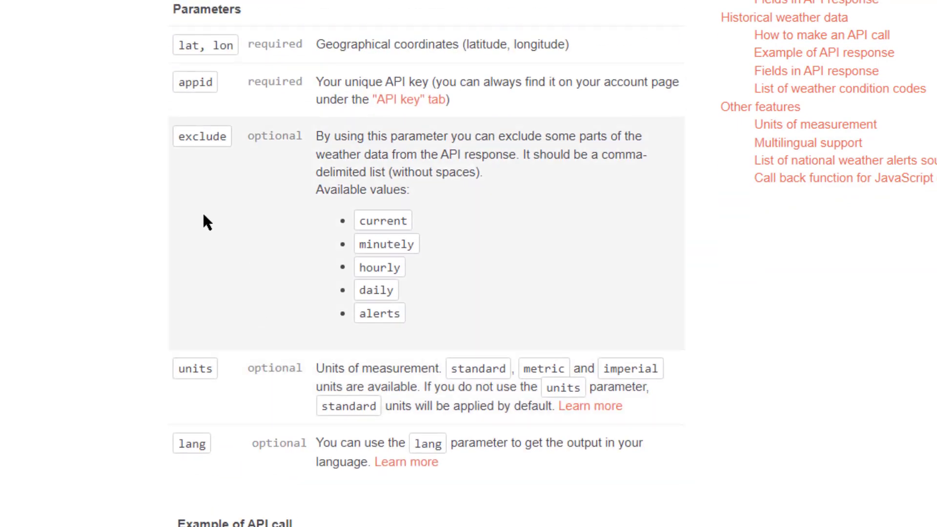
{"action": "scroll", "coordinate": [80, 279], "scroll_direction": "up", "scroll_amount": 2}
{"action": "scroll", "coordinate": [95, 295], "scroll_direction": "up", "scroll_amount": 2}
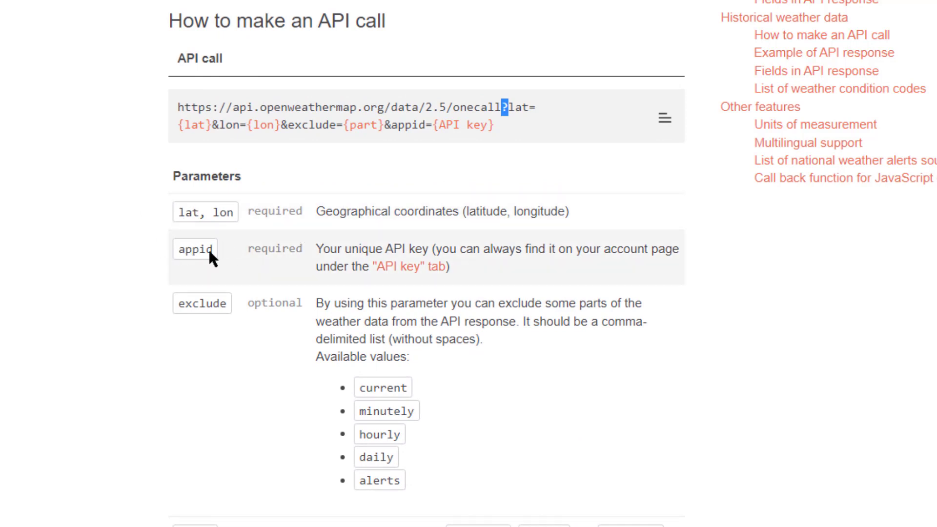
{"action": "scroll", "coordinate": [88, 293], "scroll_direction": "up", "scroll_amount": 2}
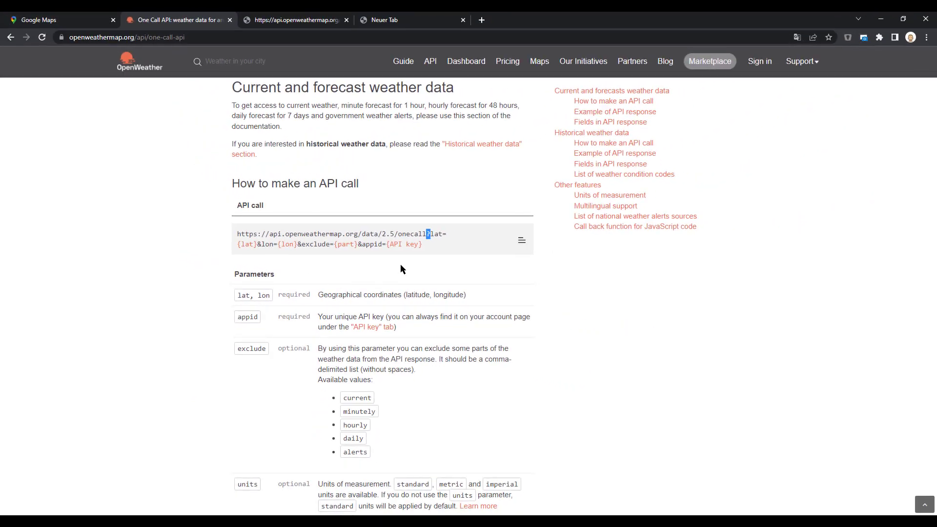
Step: Load the One Call API URL with the API key for lat 52.5048, lon 13.4578 in the empty browser tab and look through the response
{"action": "left_click", "coordinate": [405, 19]}
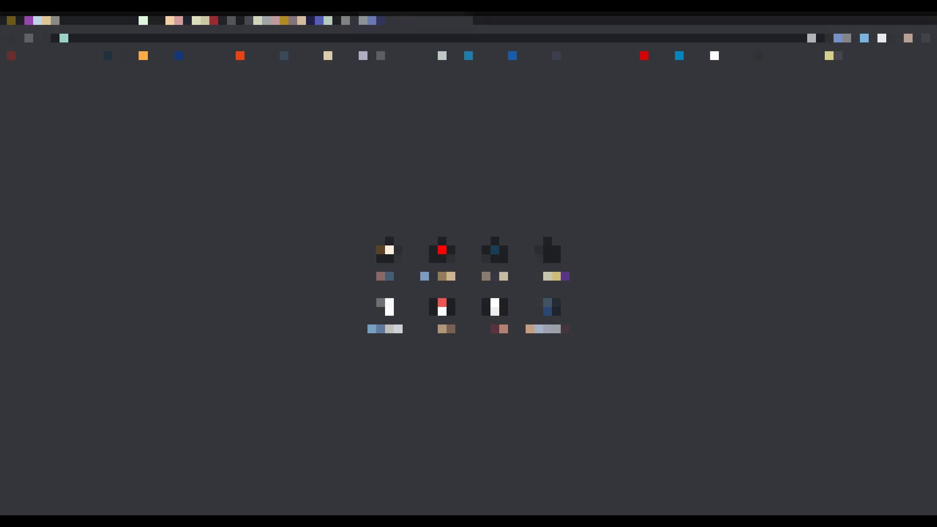
{"action": "key", "text": "ctrl+v"}
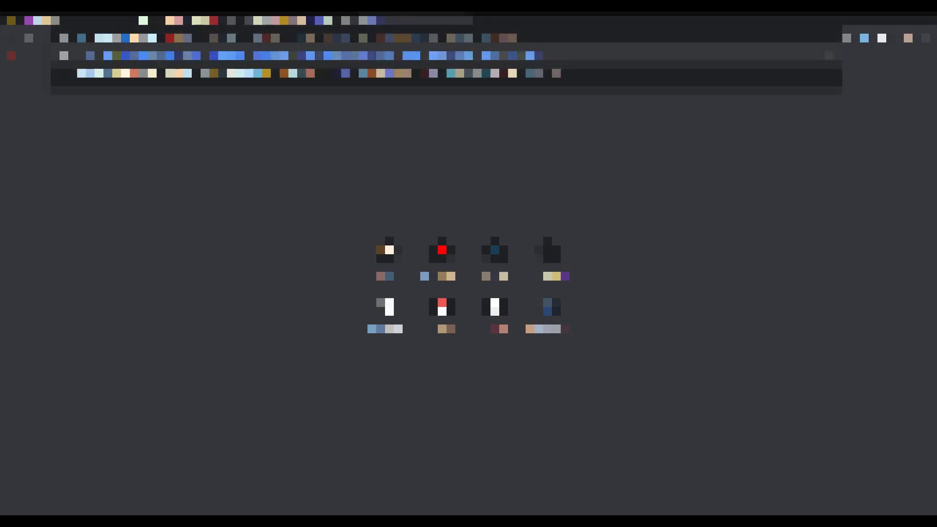
{"action": "key", "text": "Return"}
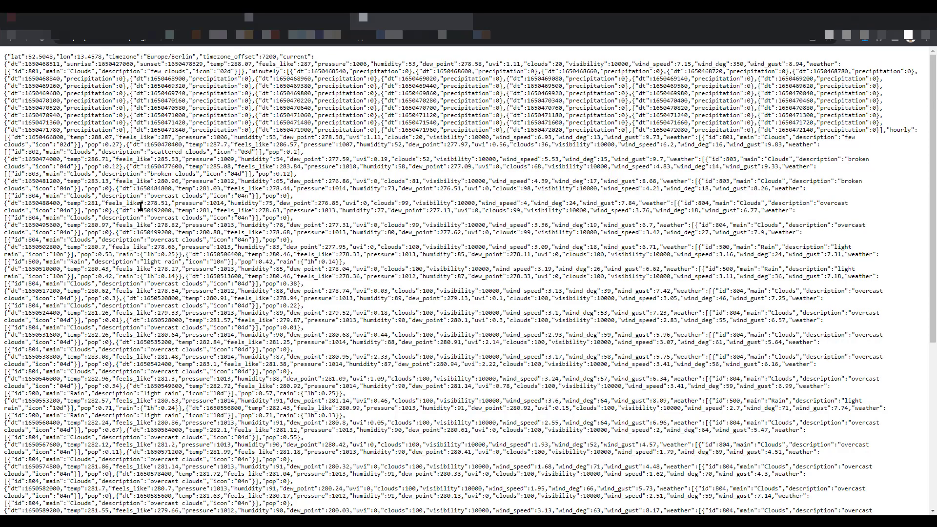
{"action": "scroll", "coordinate": [312, 230], "scroll_direction": "down", "scroll_amount": 5}
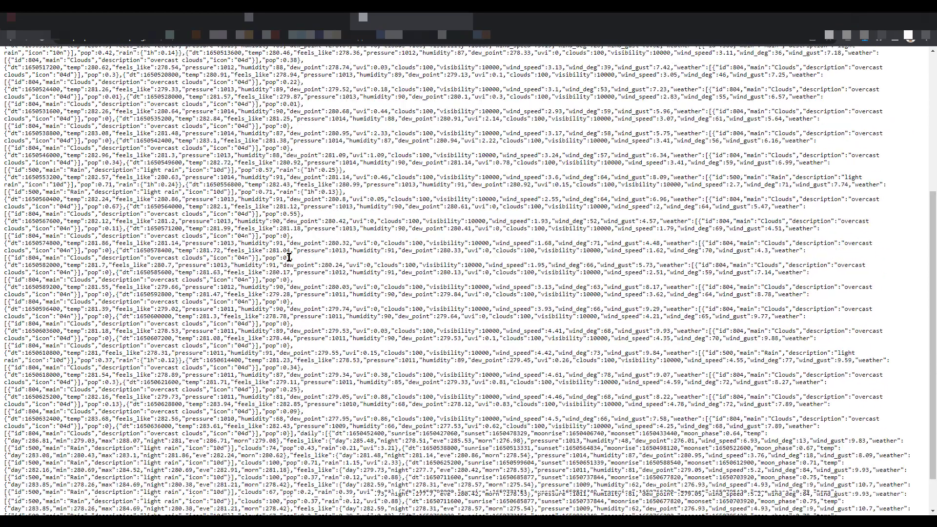
{"action": "scroll", "coordinate": [241, 293], "scroll_direction": "up", "scroll_amount": 5}
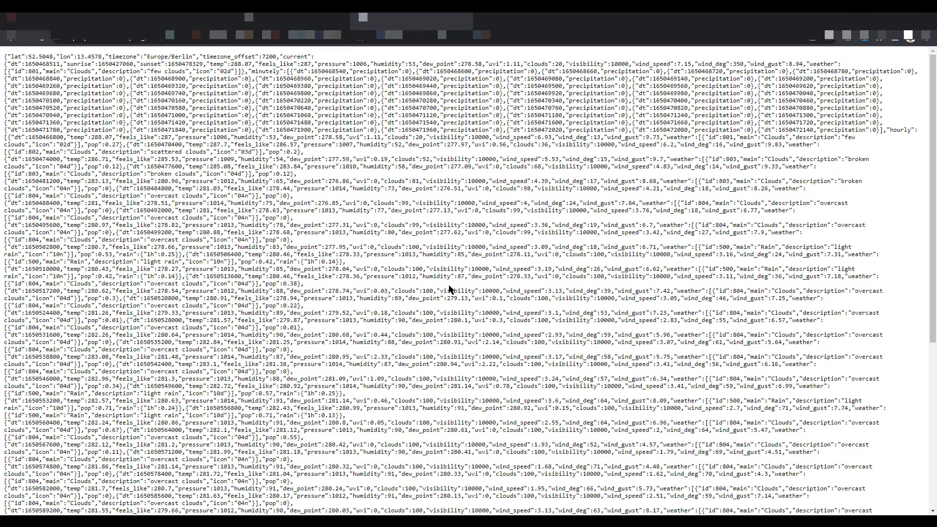
Step: In the Command Prompt, run curl on the quoted onecall URL with lat=52.5048077207809, lon=13.45776075757821 and the API key, and exit
{"action": "mouse_move", "coordinate": [587, 521]}
{"action": "left_click_drag", "start_coordinate": [1, 254], "coordinate": [427, 73]}
{"action": "type", "text": "curl"}
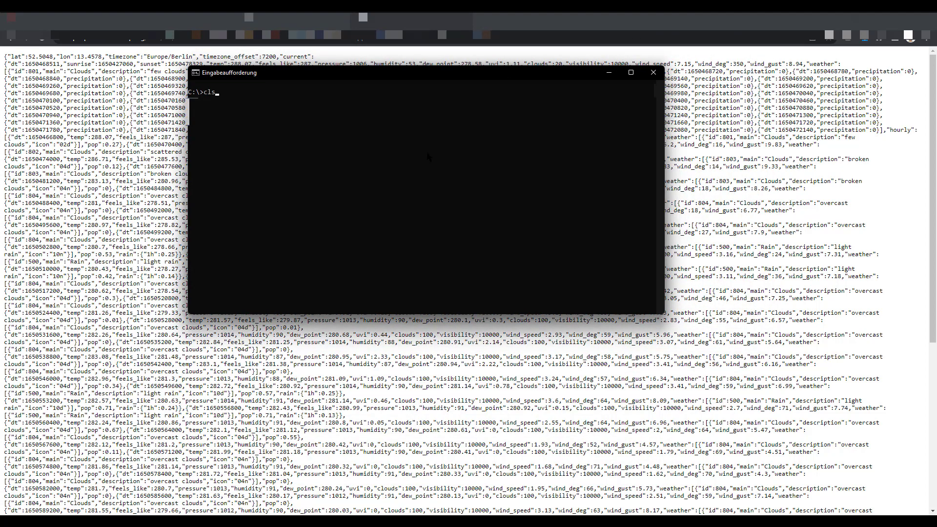
{"action": "key", "text": "ctrl+v"}
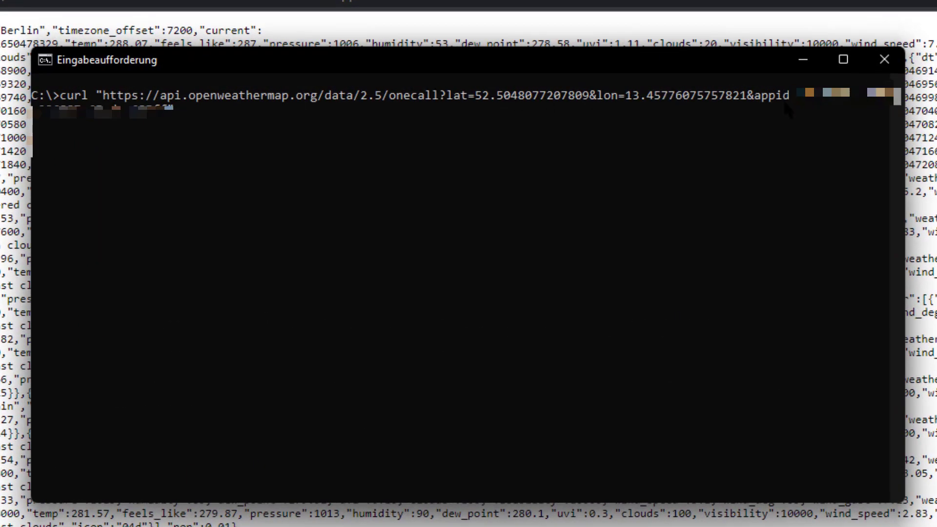
{"action": "key", "text": "Return"}
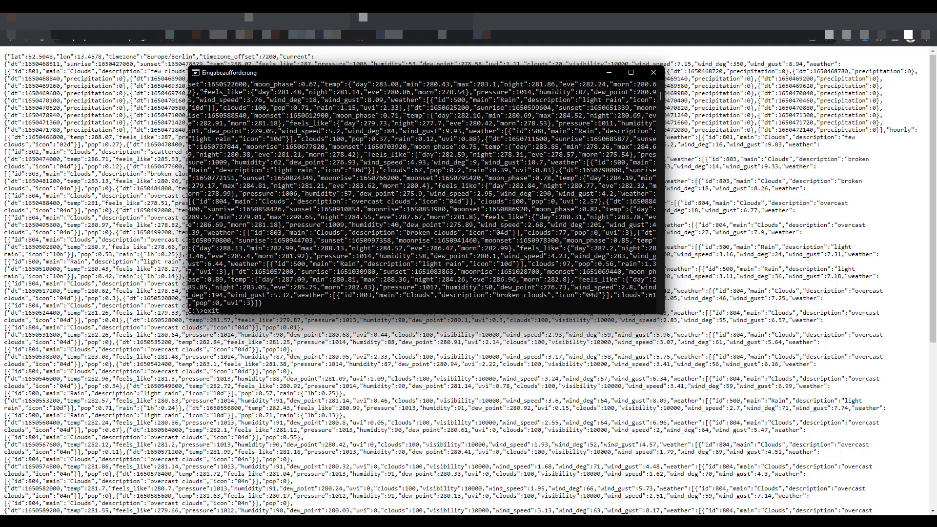
{"action": "key", "text": "Return"}
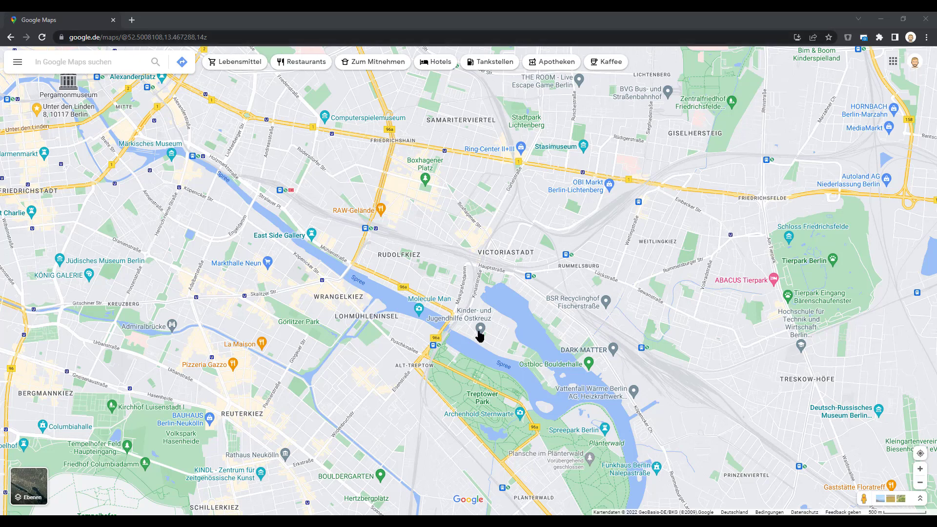
Step: In Google Maps, look up the coordinates of a spot in Berlin between Rudolfkiez and Boxhagener Platz
{"action": "right_click", "coordinate": [445, 232]}
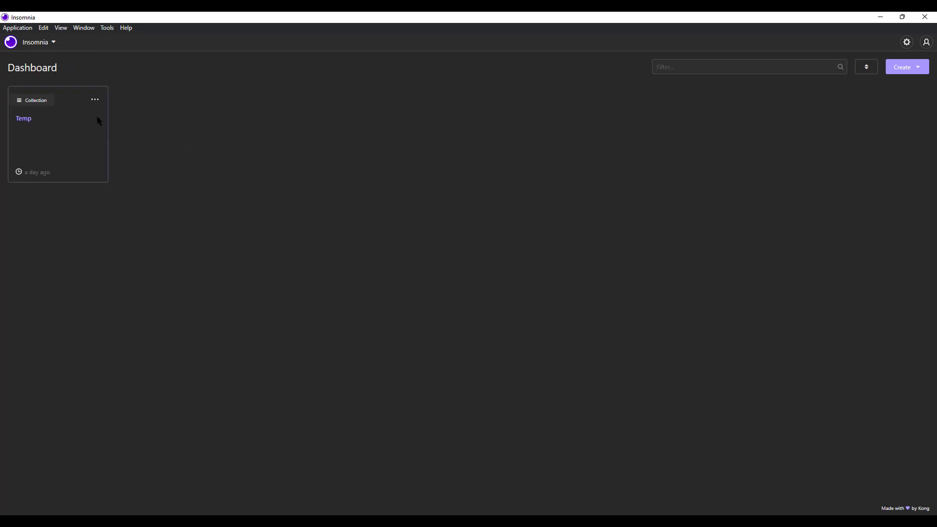
Step: In Insomnia, create a project named My Project and add a request collection named My Collection to it
{"action": "left_click", "coordinate": [54, 43]}
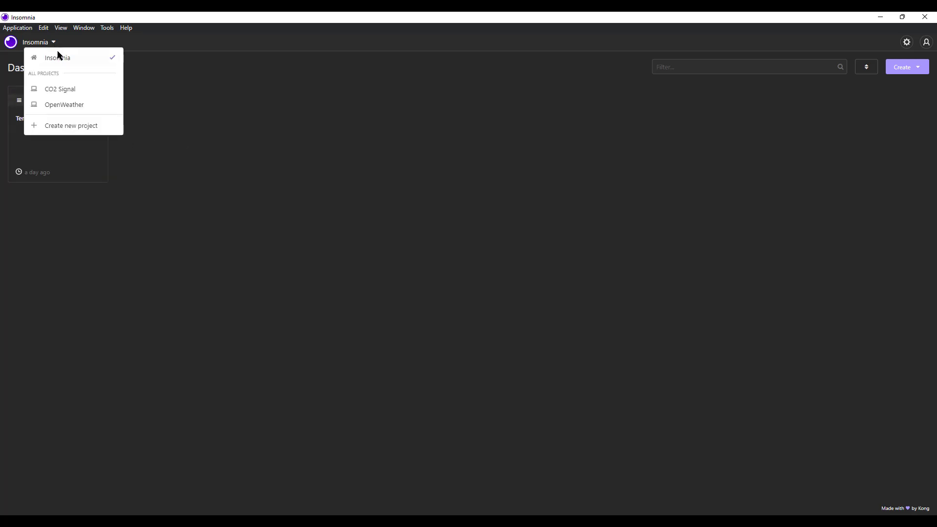
{"action": "left_click", "coordinate": [80, 126]}
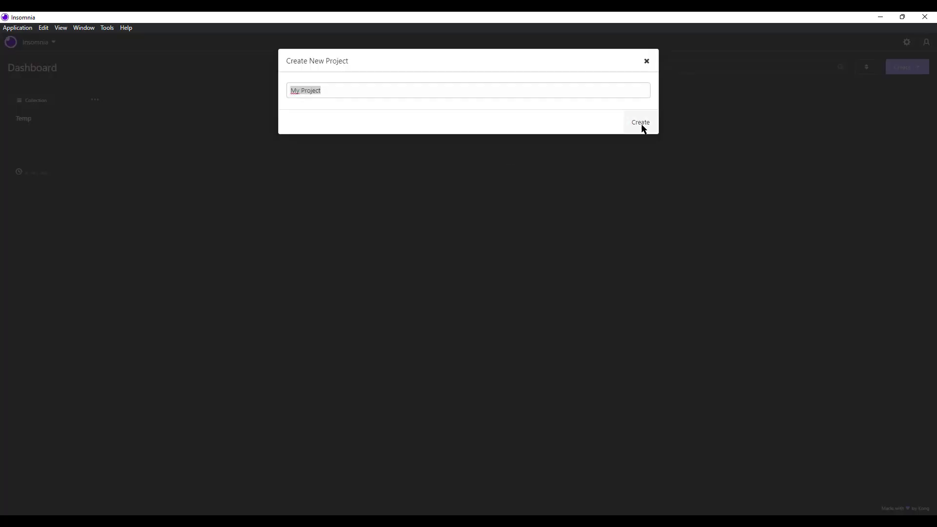
{"action": "left_click", "coordinate": [641, 122]}
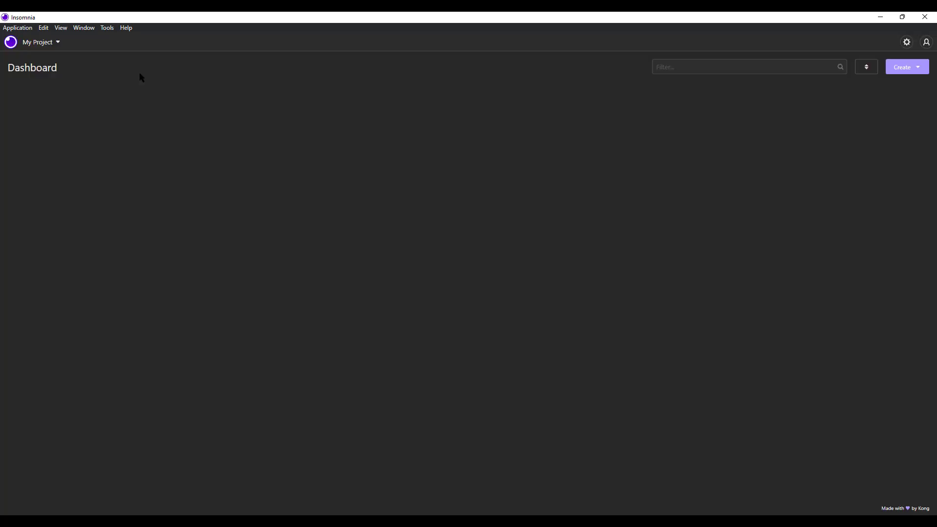
{"action": "left_click", "coordinate": [912, 71]}
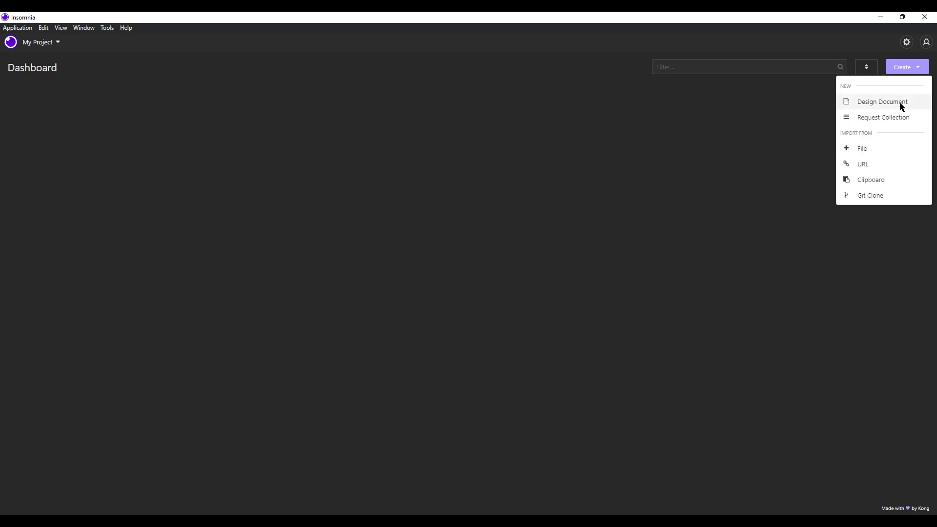
{"action": "left_click", "coordinate": [867, 122]}
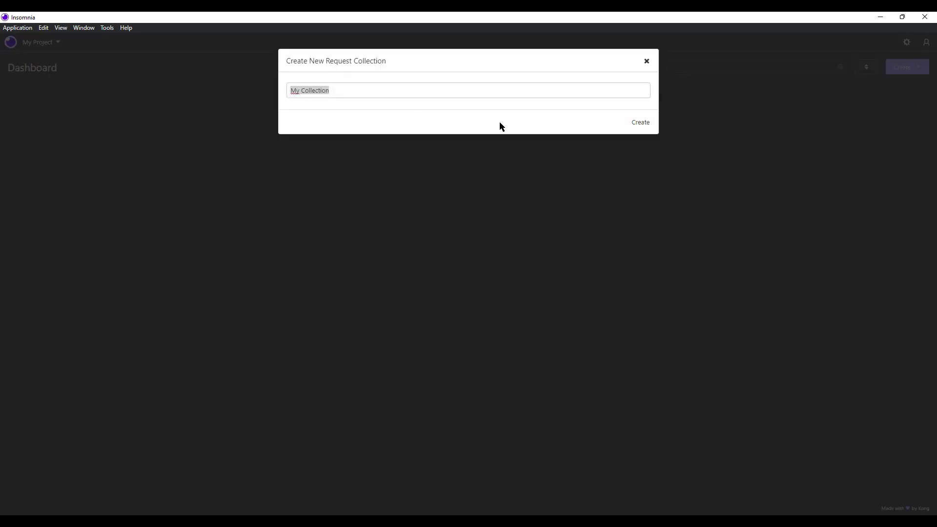
{"action": "left_click", "coordinate": [638, 124]}
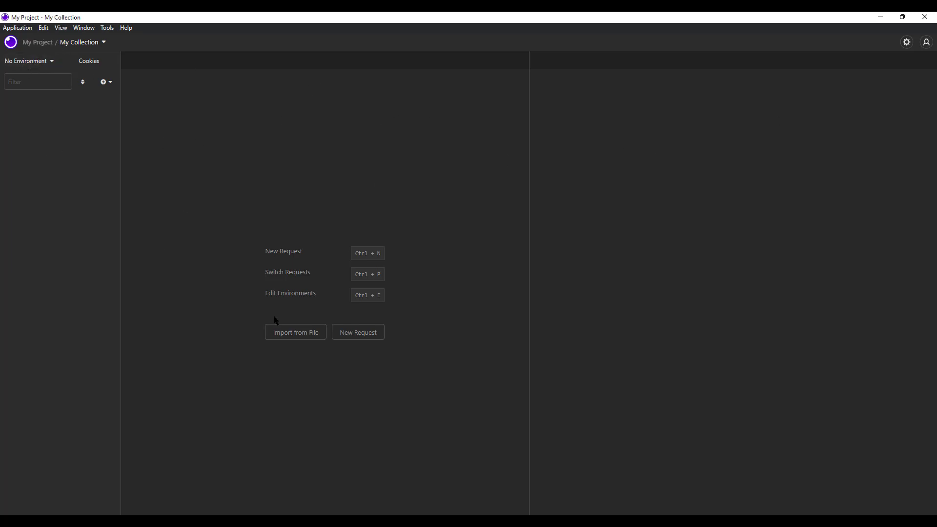
{"action": "left_click", "coordinate": [108, 87]}
{"action": "left_click", "coordinate": [119, 103]}
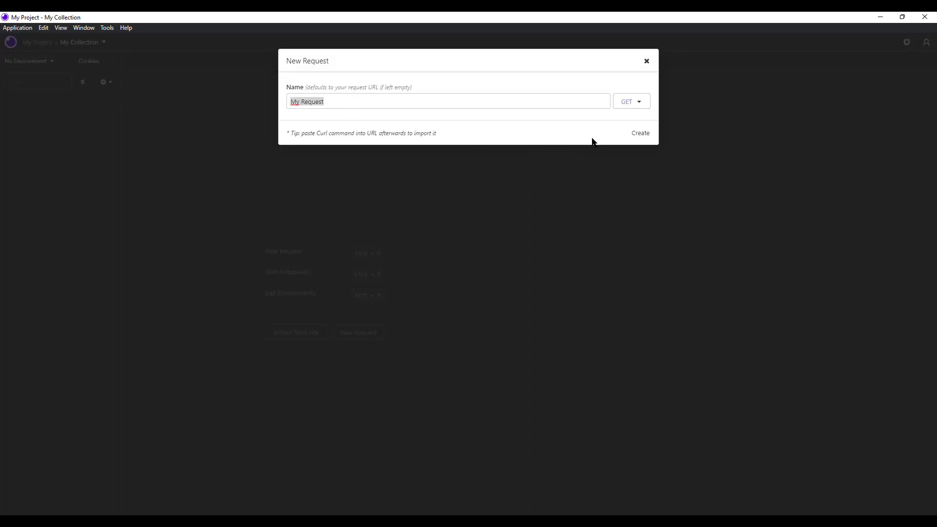
{"action": "left_click", "coordinate": [634, 134]}
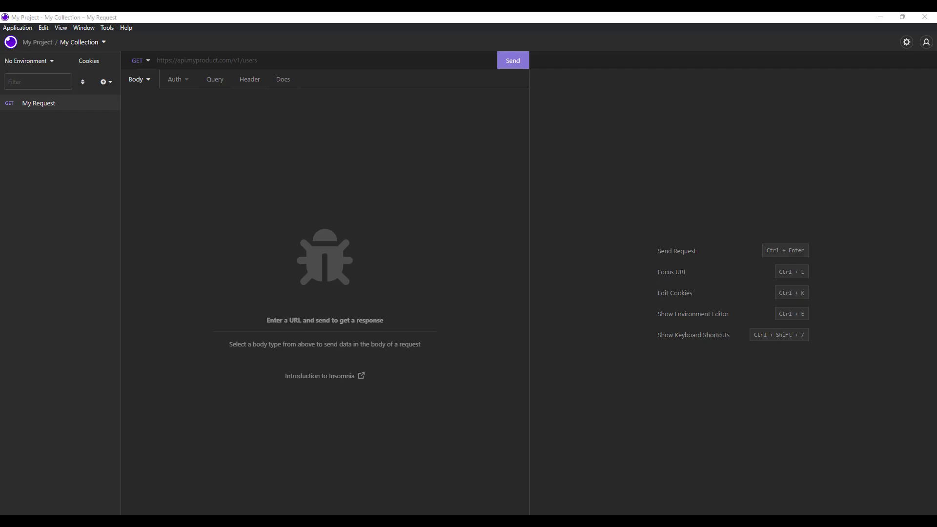
{"action": "left_click", "coordinate": [258, 61]}
{"action": "type", "text": "https://api.openweathermap.org/data/2.5/onecall"}
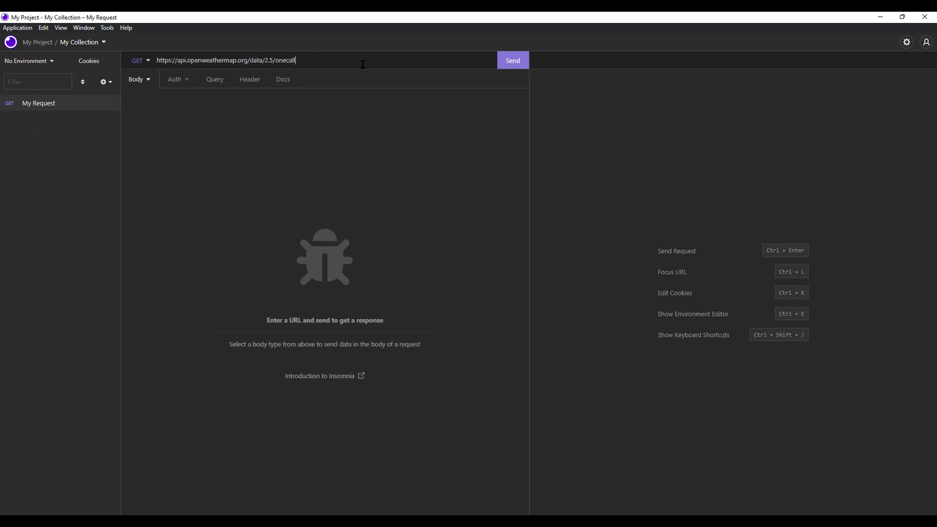
Step: Add three query parameters named lat, lon and appid to the request
{"action": "left_click", "coordinate": [223, 81]}
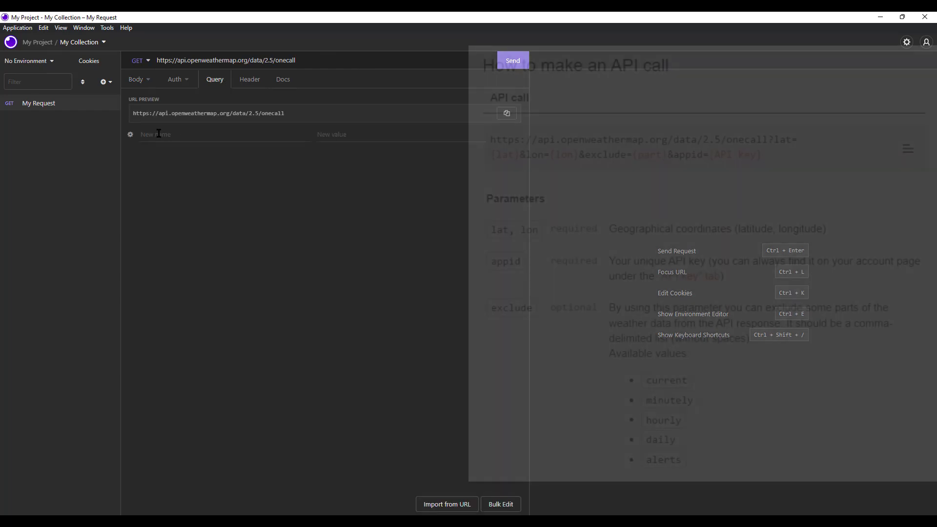
{"action": "left_click", "coordinate": [159, 133]}
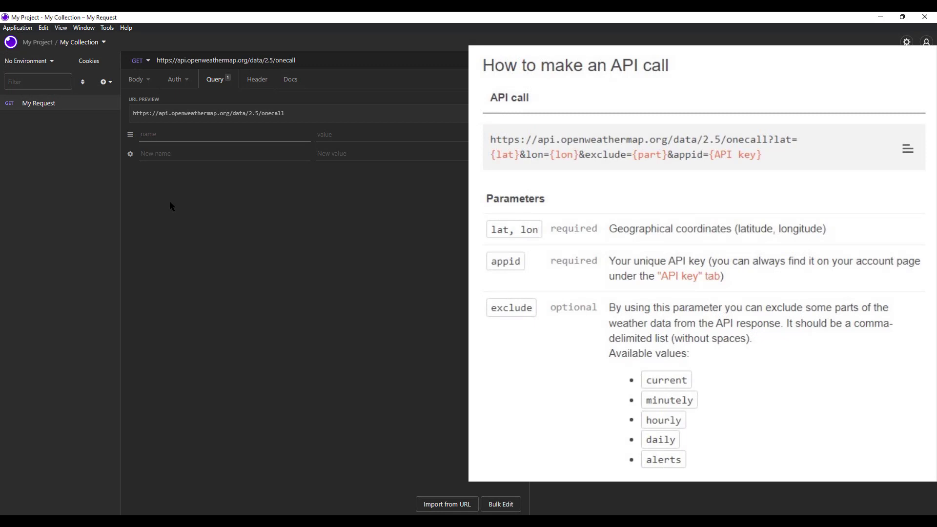
{"action": "type", "text": "lat"}
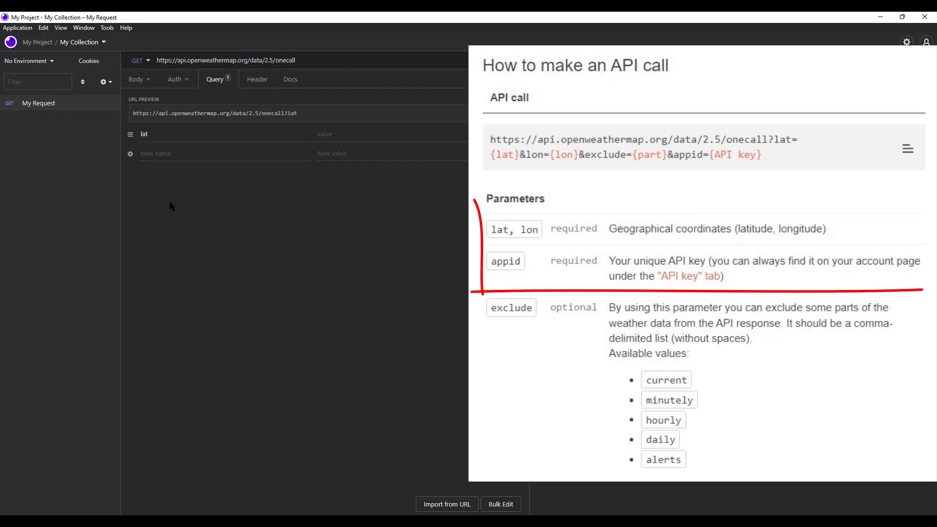
{"action": "left_click", "coordinate": [173, 154]}
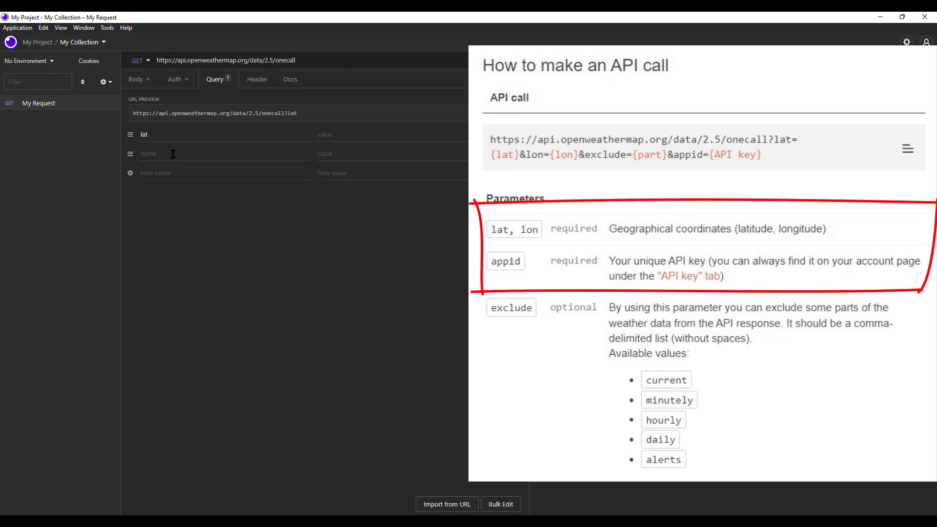
{"action": "type", "text": "long"}
{"action": "key", "text": "BackSpace"}
{"action": "left_click", "coordinate": [179, 176]}
{"action": "type", "text": "app"}
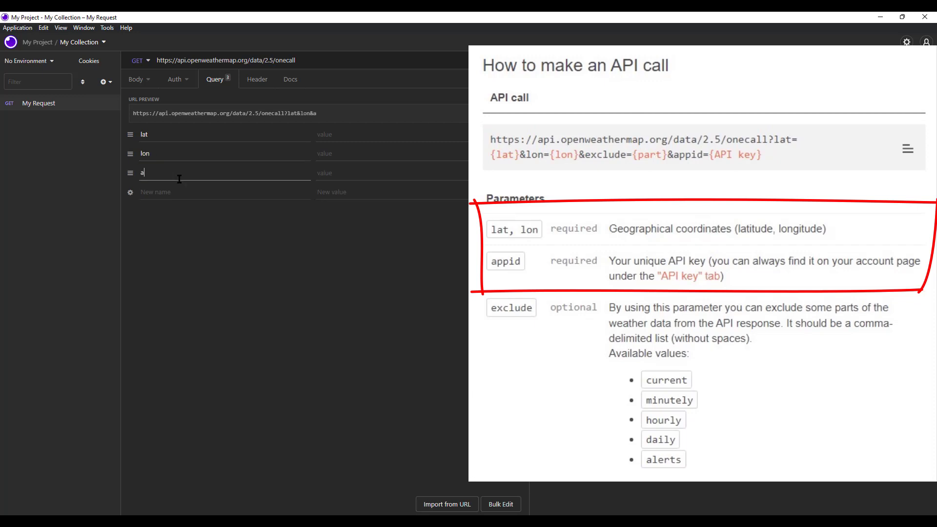
{"action": "type", "text": "id"}
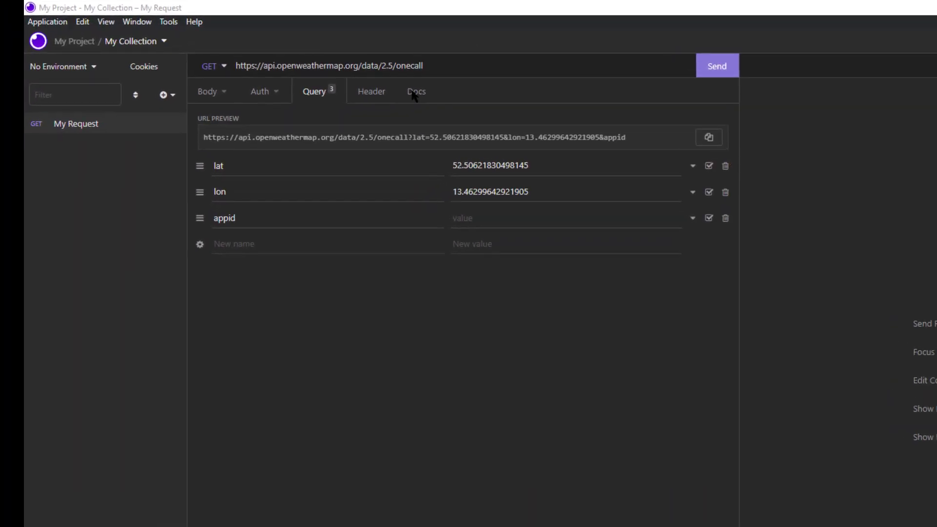
Step: Paste the API key as the appid value and send the request to get the weather response
{"action": "left_click", "coordinate": [541, 189]}
{"action": "left_click", "coordinate": [503, 216]}
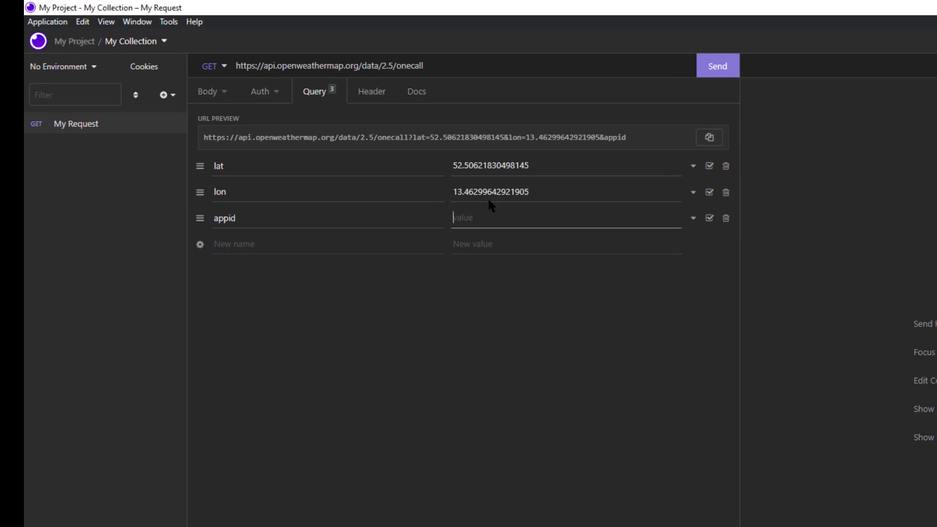
{"action": "left_click", "coordinate": [260, 91]}
{"action": "left_click", "coordinate": [312, 92]}
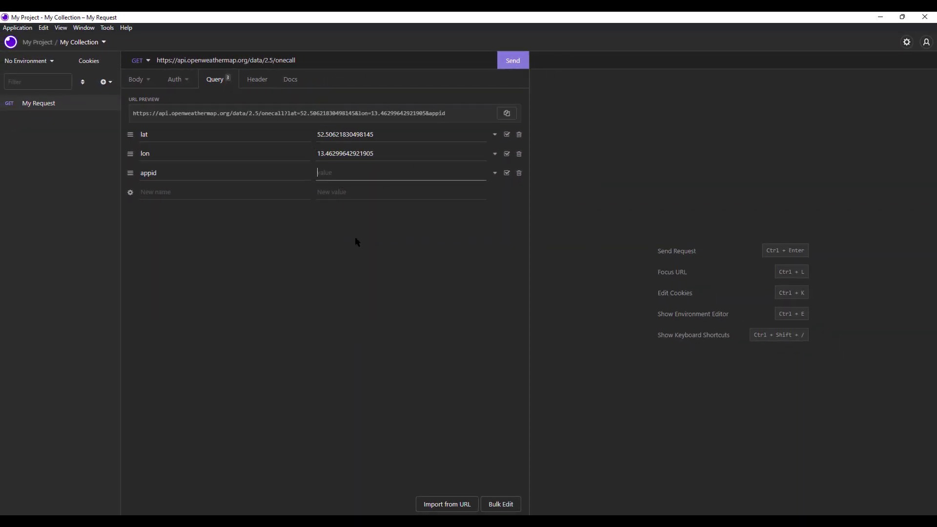
{"action": "key", "text": "ctrl+v"}
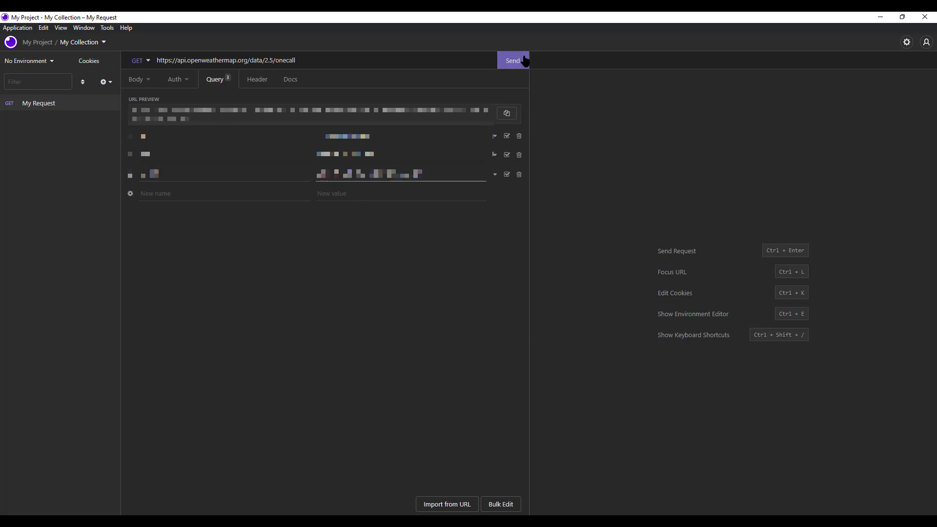
{"action": "left_click", "coordinate": [515, 61]}
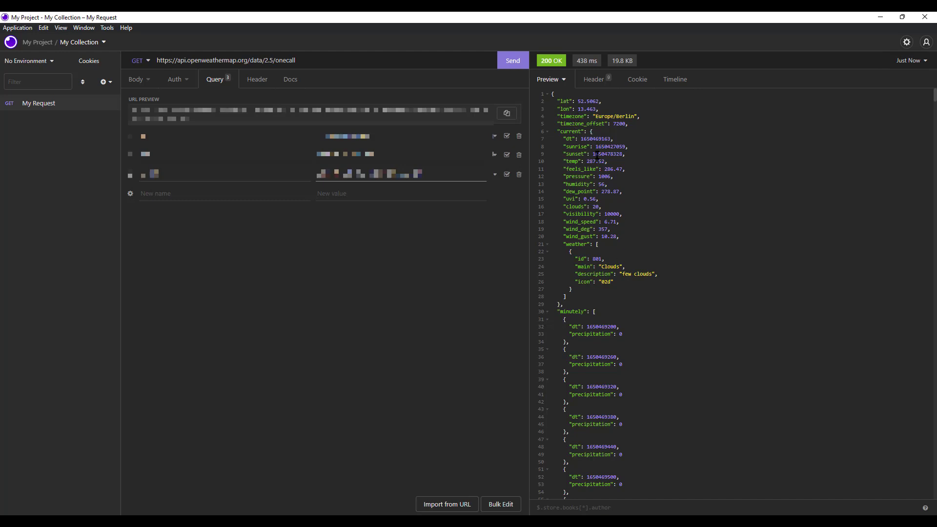
{"action": "scroll", "coordinate": [602, 249], "scroll_direction": "down", "scroll_amount": 6}
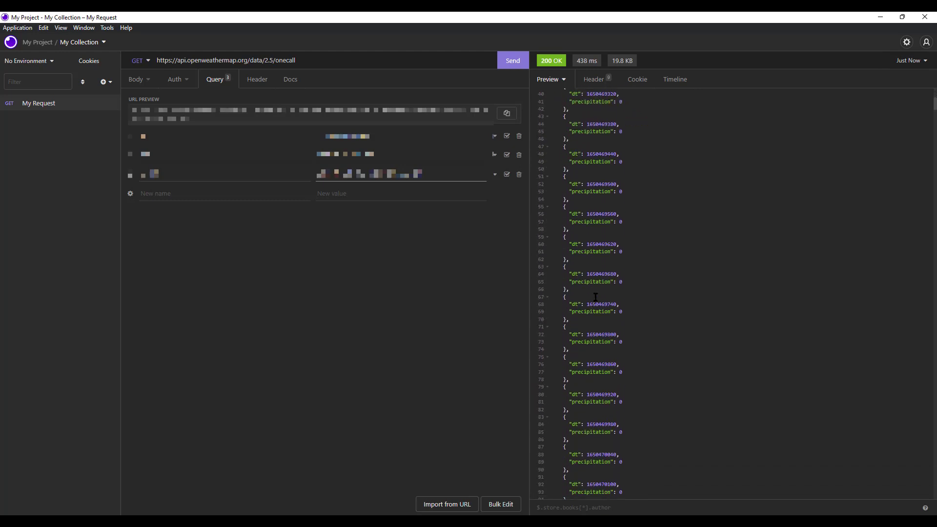
{"action": "scroll", "coordinate": [610, 244], "scroll_direction": "up", "scroll_amount": 6}
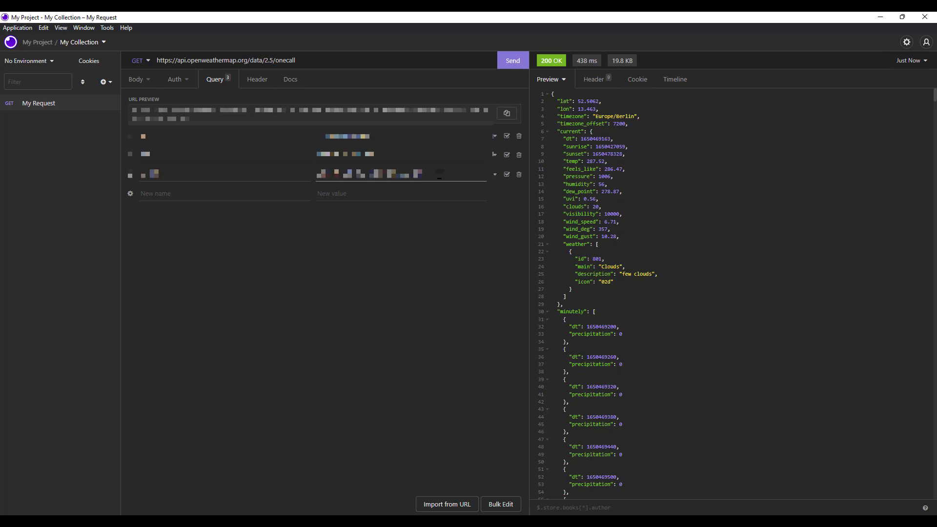
Step: Clear the appid value, and disable and re-enable the lon query parameter
{"action": "left_click_drag", "start_coordinate": [428, 174], "coordinate": [288, 192]}
{"action": "key", "text": "BackSpace"}
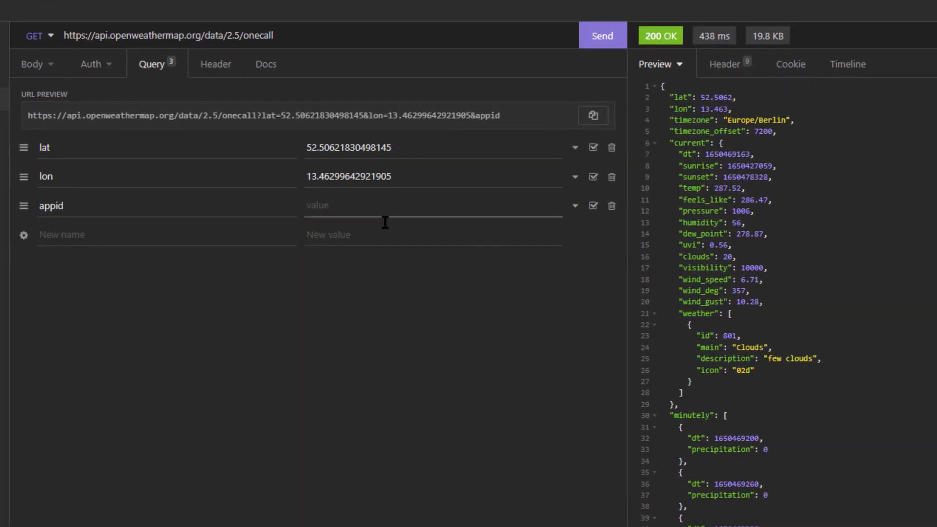
{"action": "left_click", "coordinate": [595, 179]}
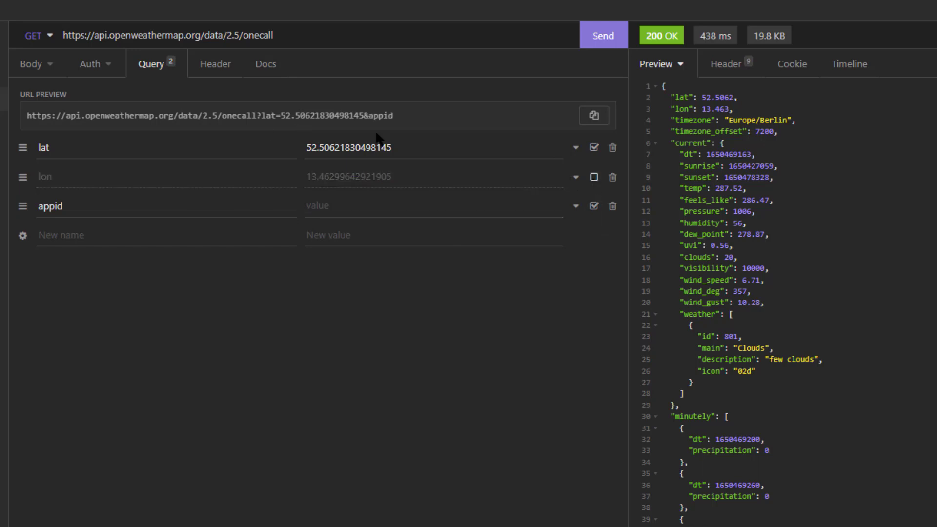
{"action": "left_click", "coordinate": [594, 178]}
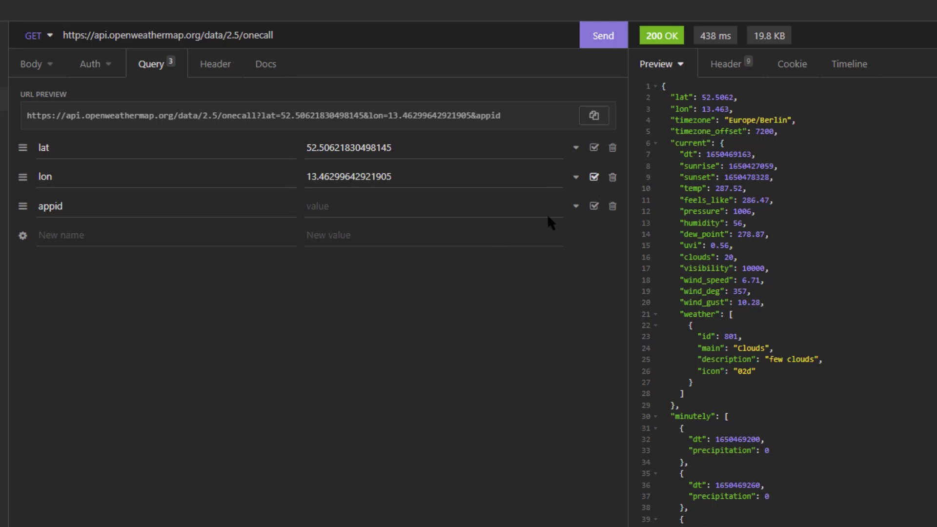
{"action": "left_click", "coordinate": [220, 68]}
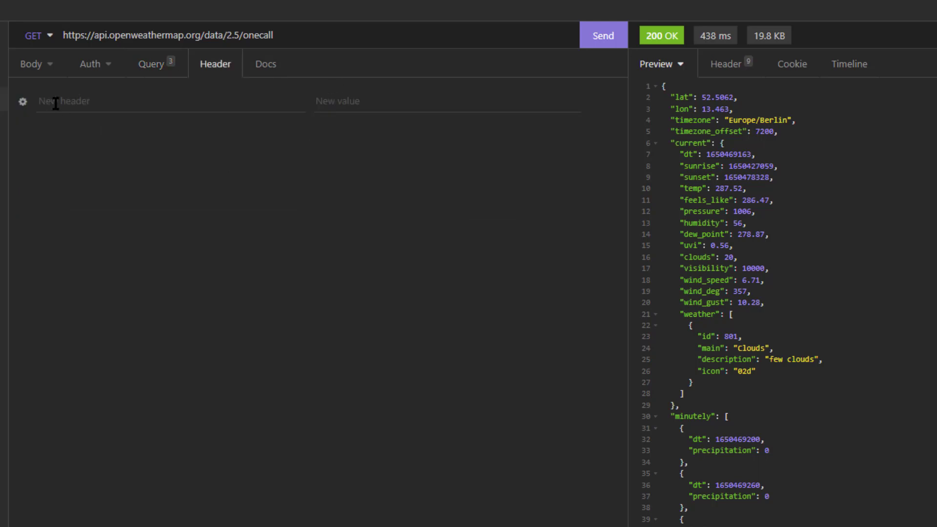
{"action": "left_click", "coordinate": [154, 63]}
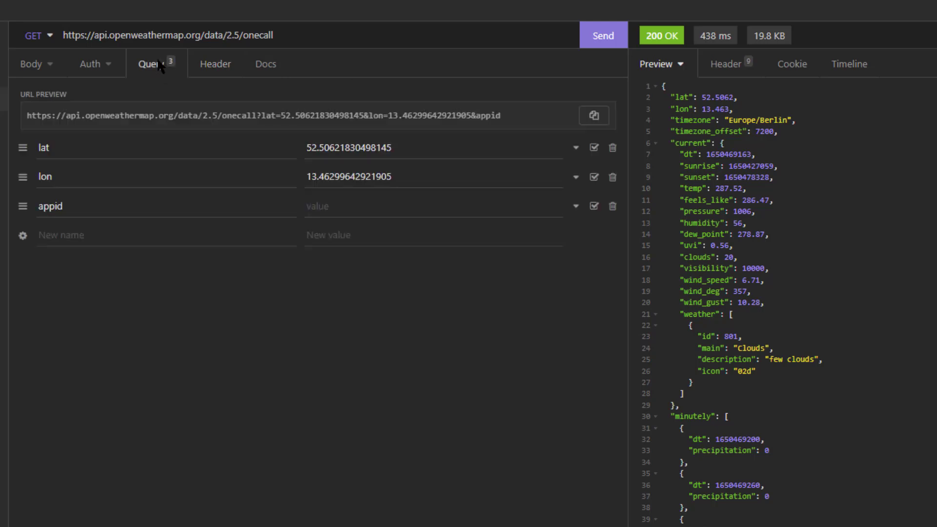
{"action": "left_click", "coordinate": [197, 68]}
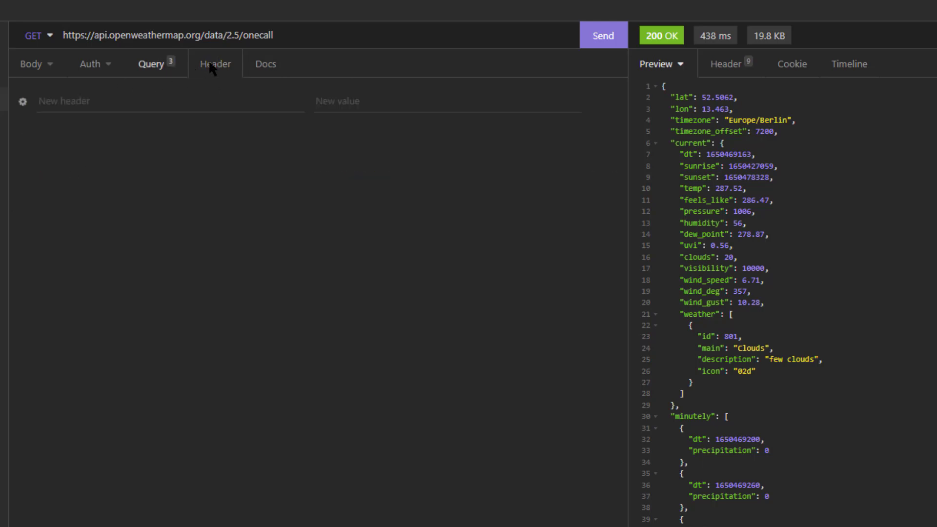
{"action": "left_click", "coordinate": [161, 63]}
Step: Give the request a JSON body containing an empty object with braces on separate lines
{"action": "left_click", "coordinate": [36, 69]}
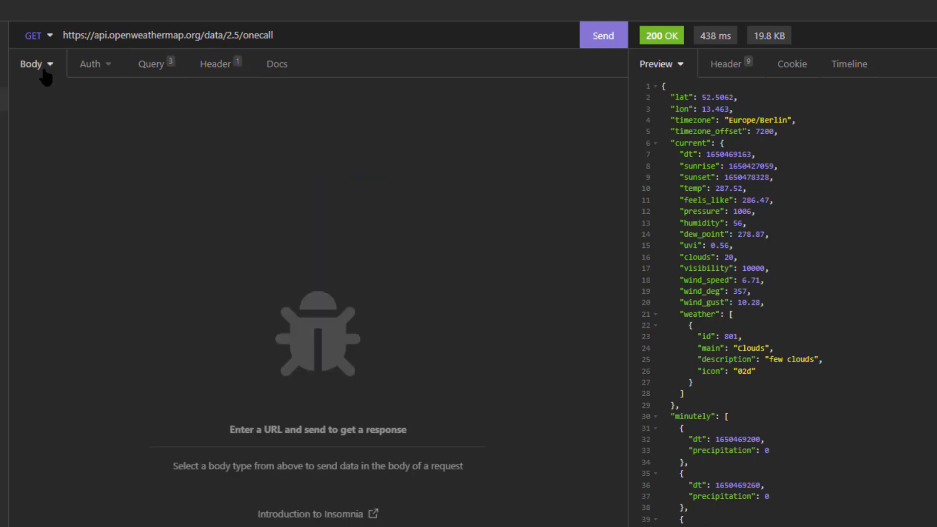
{"action": "left_click", "coordinate": [49, 69]}
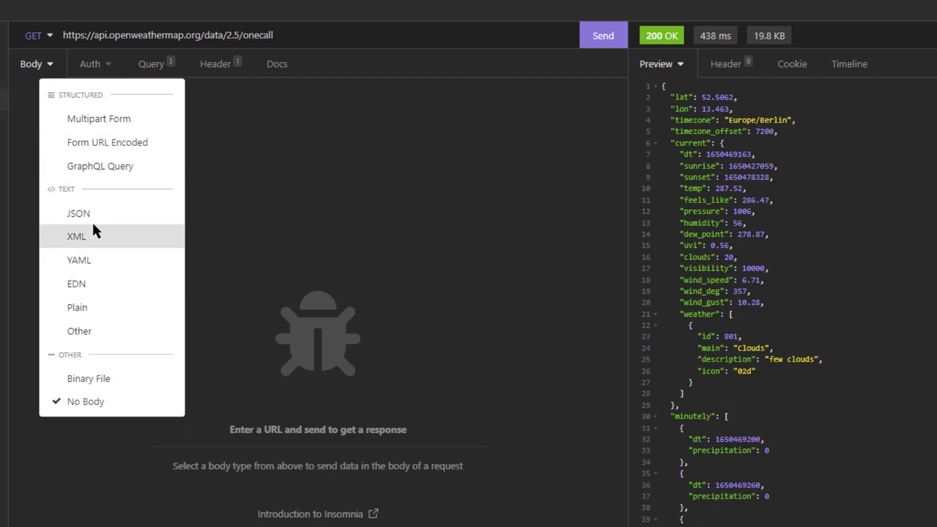
{"action": "left_click", "coordinate": [94, 210]}
{"action": "left_click", "coordinate": [79, 88]}
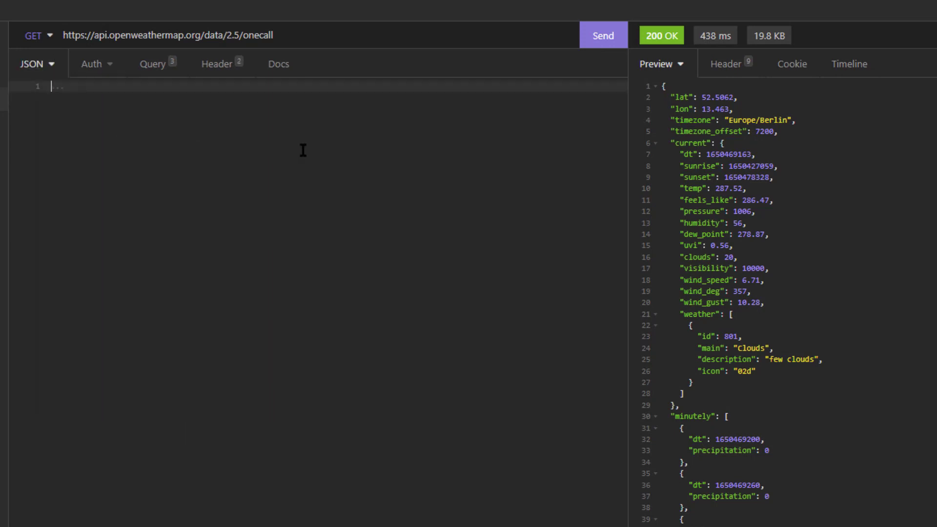
{"action": "type", "text": "{"}
{"action": "key", "text": "Return"}
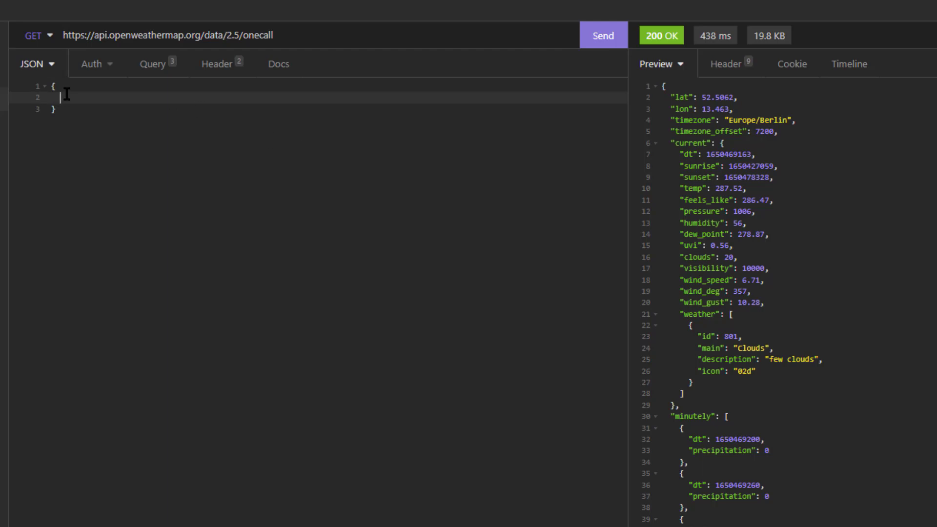
Step: Change the request's body type to Other
{"action": "left_click", "coordinate": [151, 64]}
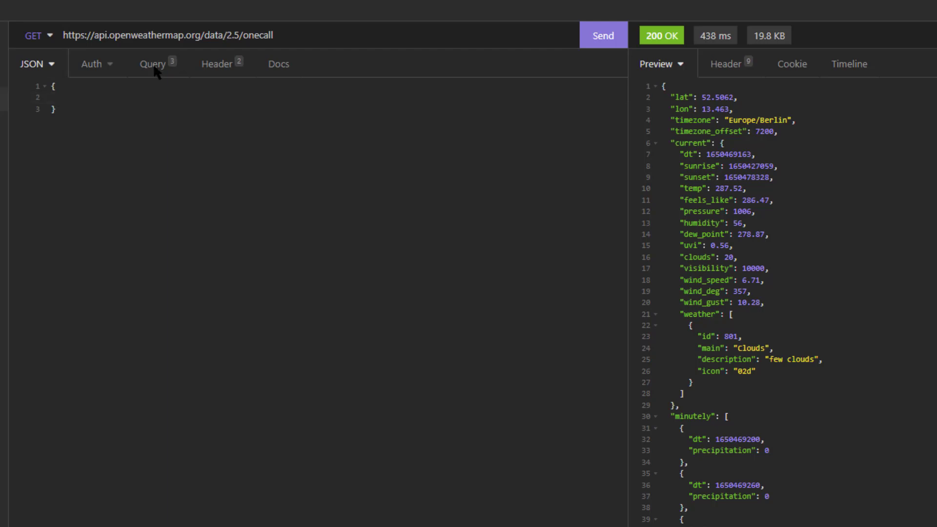
{"action": "left_click", "coordinate": [32, 64]}
{"action": "left_click", "coordinate": [43, 65]}
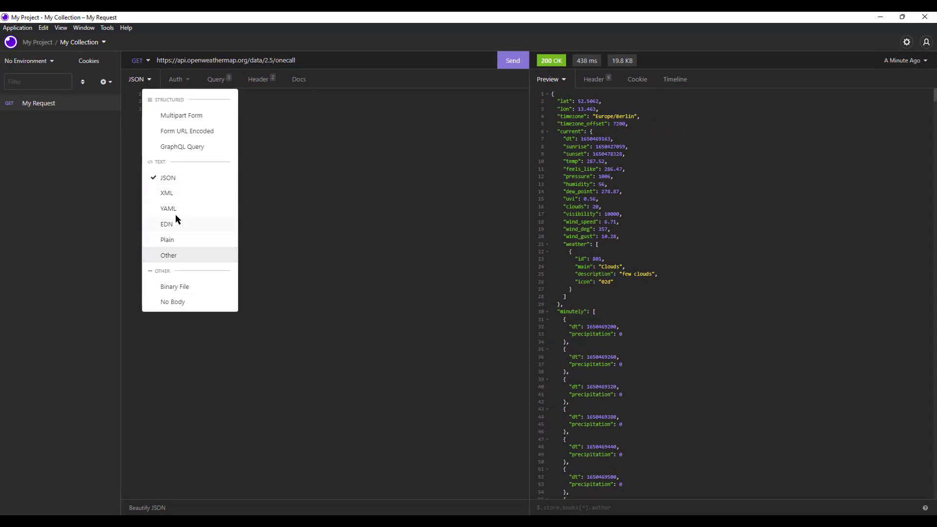
{"action": "left_click", "coordinate": [184, 260]}
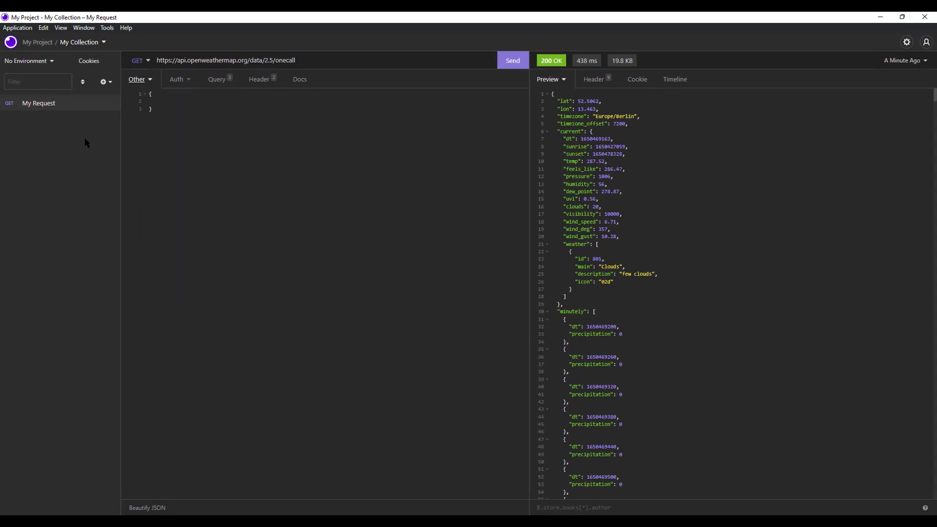
Step: Create a sub environment for the collection and name it TEST
{"action": "left_click", "coordinate": [51, 61]}
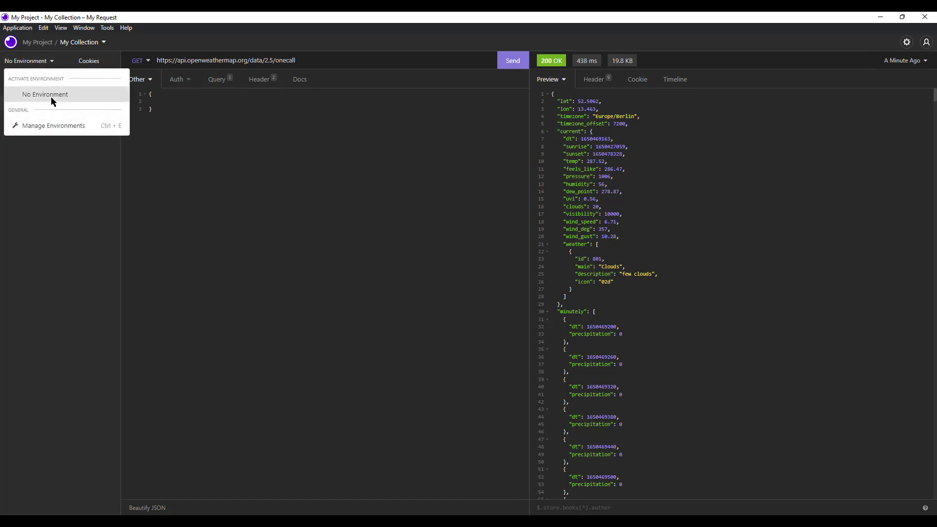
{"action": "left_click", "coordinate": [63, 128]}
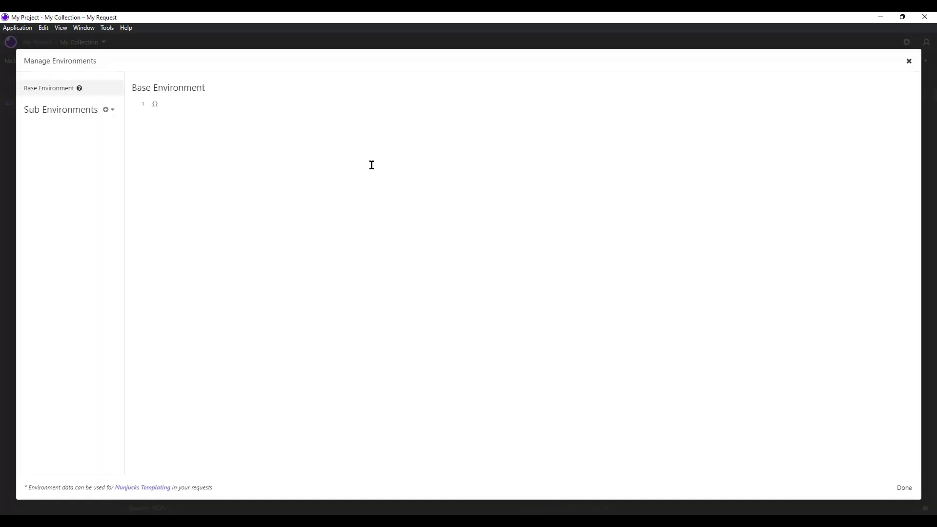
{"action": "left_click", "coordinate": [105, 113]}
{"action": "left_click", "coordinate": [65, 131]}
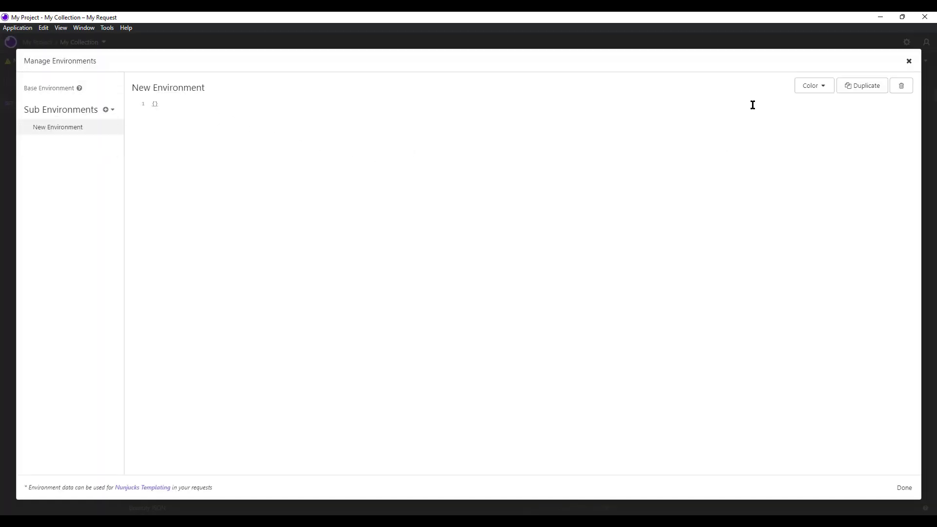
{"action": "left_click", "coordinate": [190, 87]}
{"action": "type", "text": "TEST"}
Step: Define the variable "lon": "10.336" in the TEST environment's JSON and close the environment manager
{"action": "left_click", "coordinate": [155, 103]}
{"action": "key", "text": "Return"}
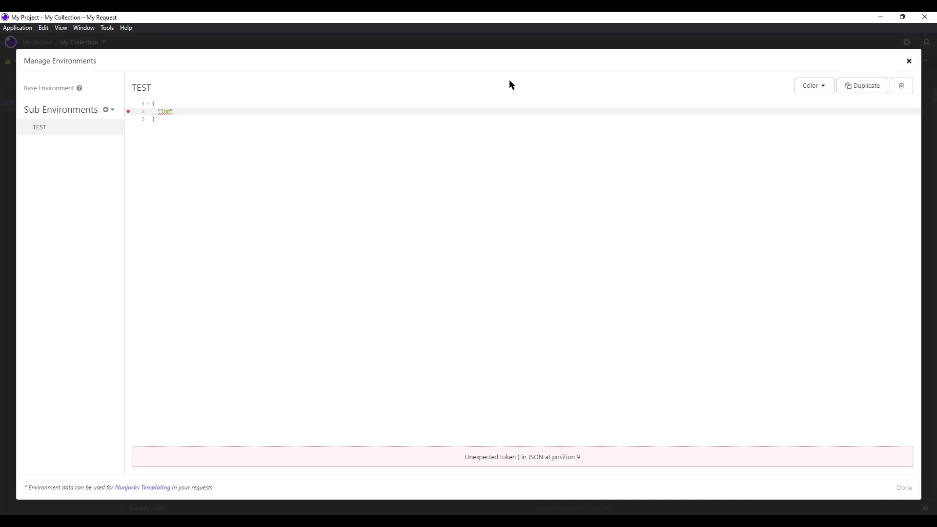
{"action": "type", "text": "\"lon\":"}
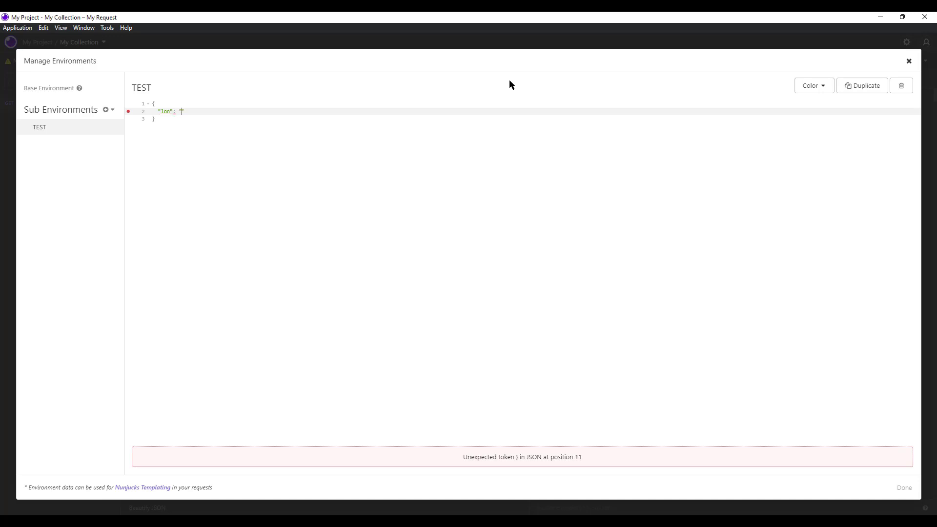
{"action": "type", "text": " \"10.336\""}
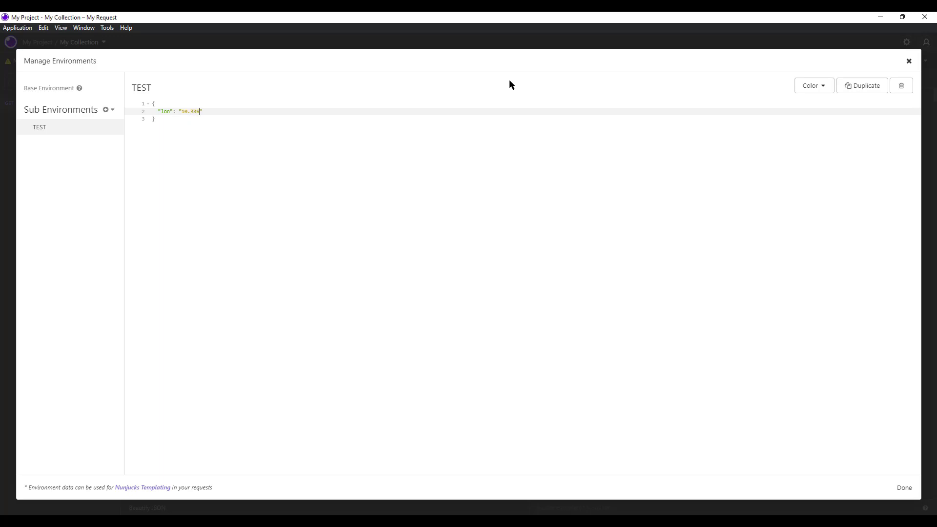
{"action": "key", "text": "Down"}
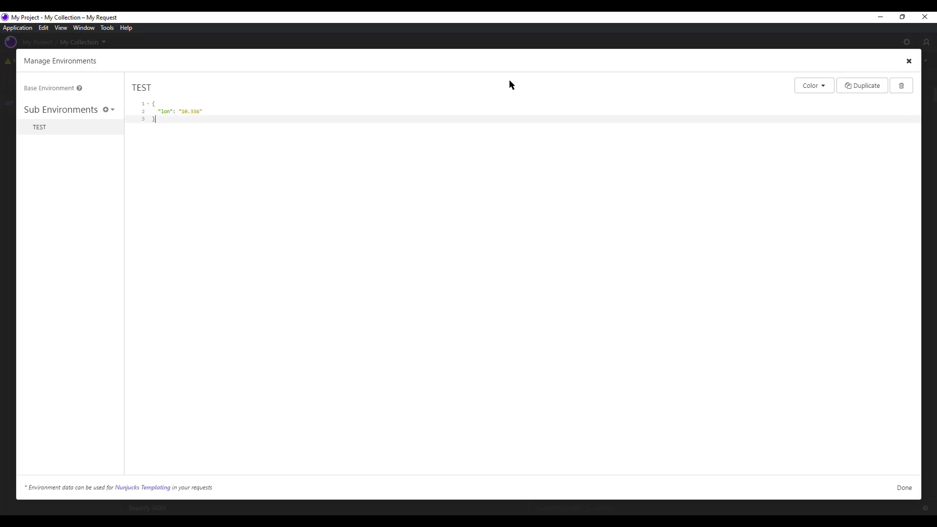
{"action": "left_click", "coordinate": [907, 61]}
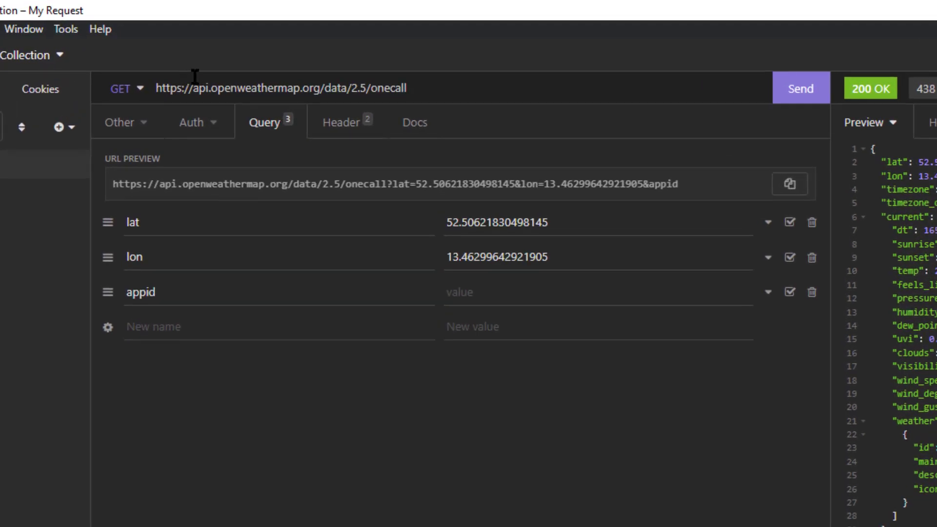
Step: Clear the lon query parameter's value and activate the TEST environment for the collection
{"action": "left_click", "coordinate": [562, 220]}
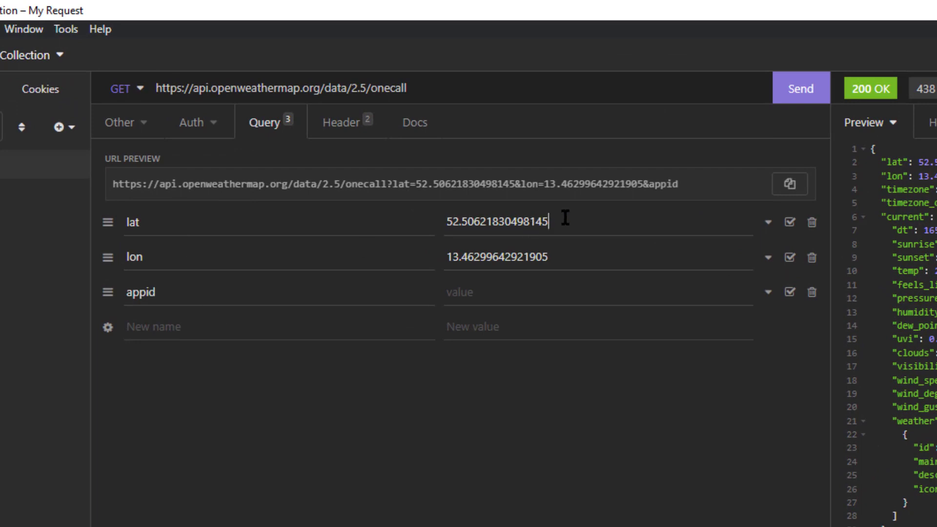
{"action": "left_click_drag", "start_coordinate": [583, 228], "coordinate": [349, 185]}
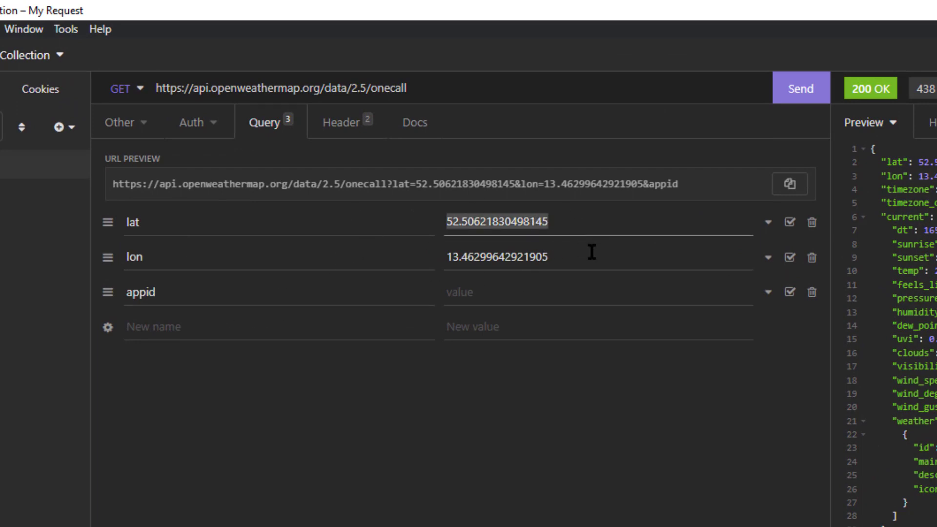
{"action": "left_click_drag", "start_coordinate": [592, 252], "coordinate": [302, 242]}
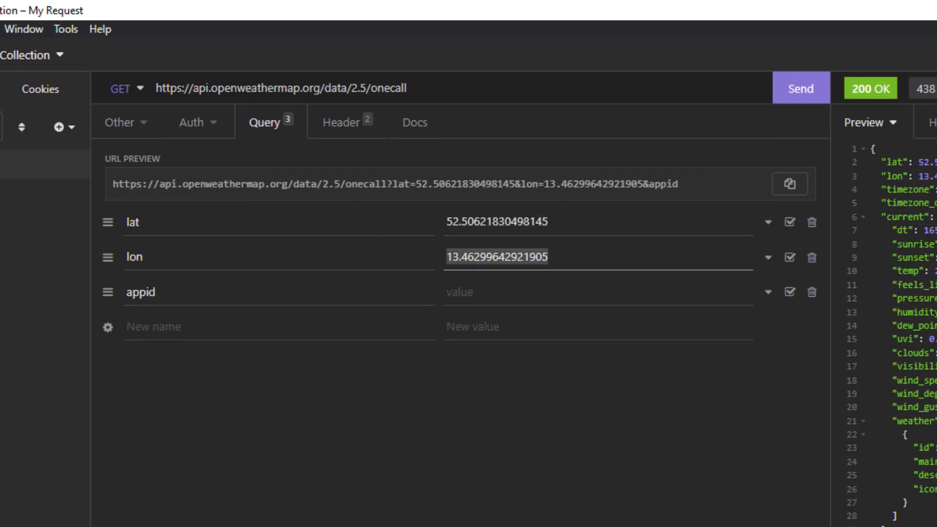
{"action": "key", "text": "BackSpace"}
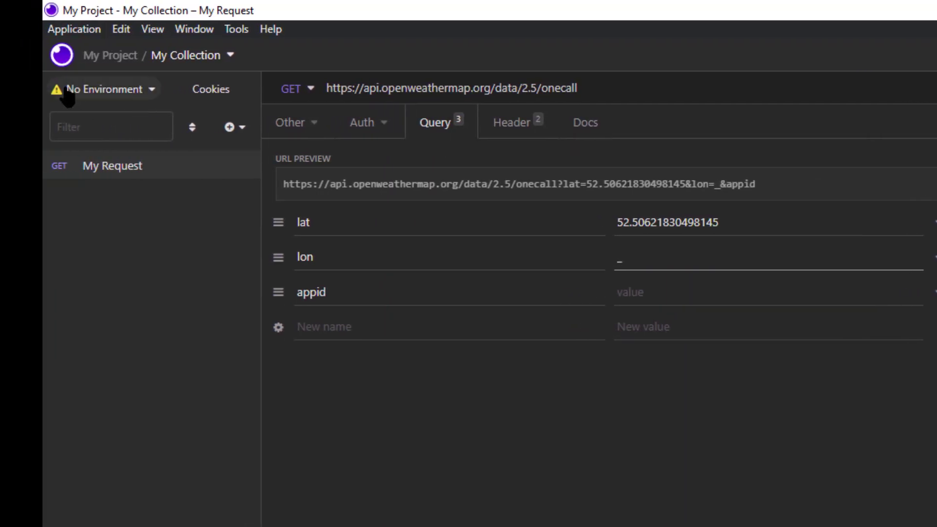
{"action": "left_click", "coordinate": [77, 90]}
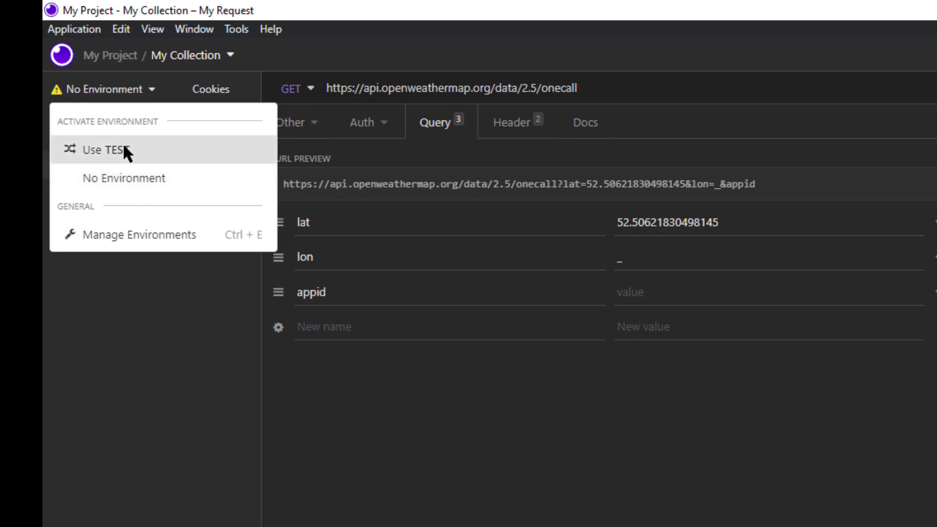
{"action": "left_click", "coordinate": [123, 145]}
Step: Set the lon query parameter's value to the environment variable _.lon
{"action": "left_click", "coordinate": [508, 259]}
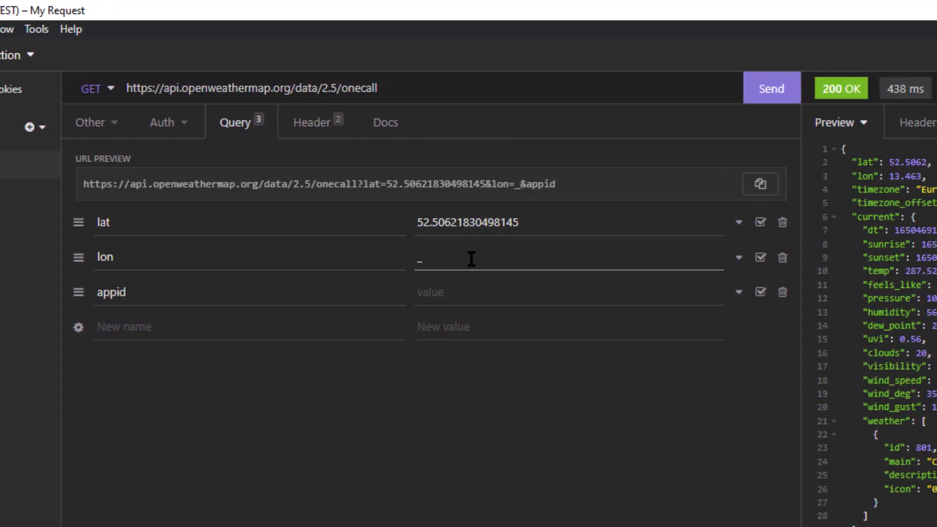
{"action": "key", "text": "BackSpace"}
{"action": "type", "text": "_"}
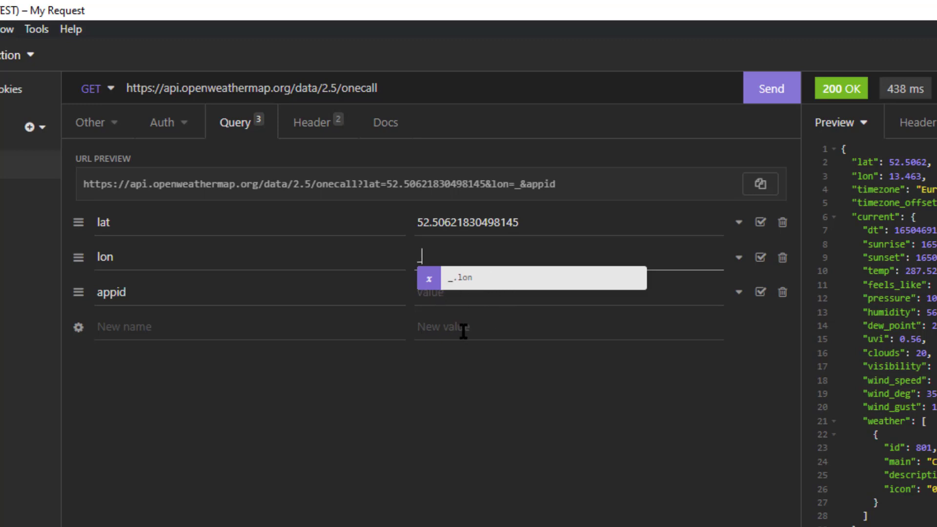
{"action": "left_click", "coordinate": [502, 285]}
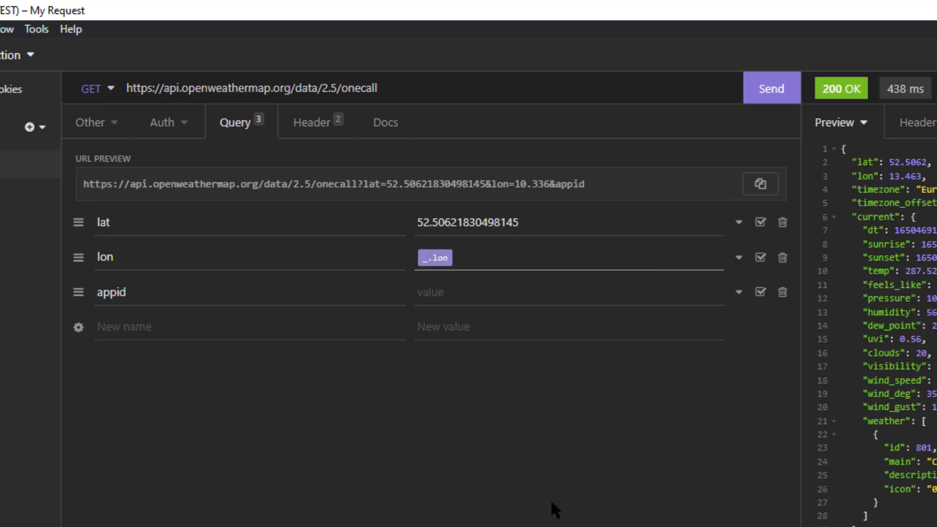
{"action": "type", "text": "fdf"}
{"action": "key", "text": "BackSpace"}
{"action": "key", "text": "BackSpace"}
{"action": "key", "text": "BackSpace"}
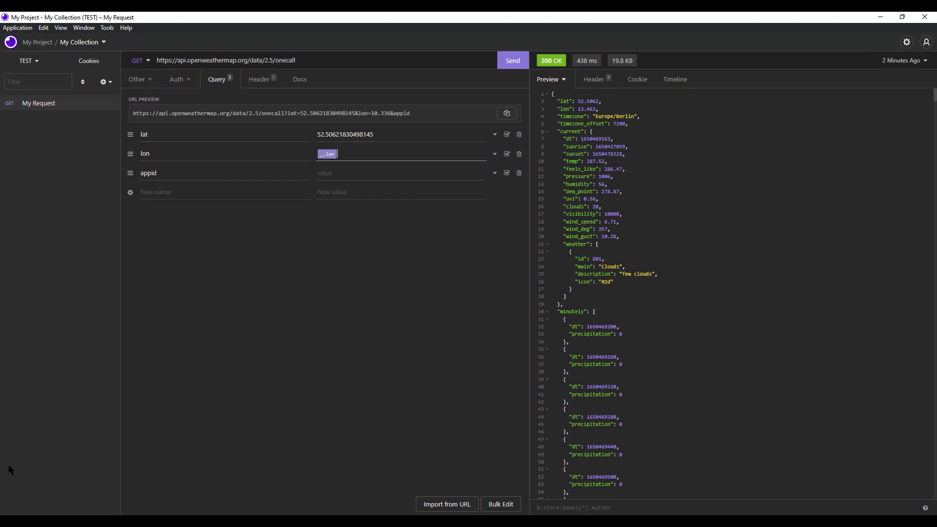
Step: Switch to the browser and review the authentication and routes sections of the CO2 Signal API documentation
{"action": "key", "text": "alt+Tab"}
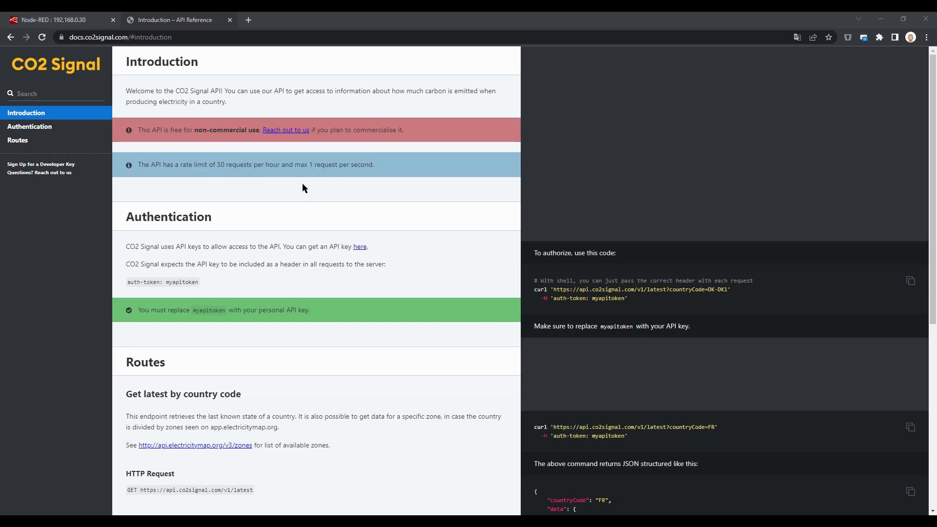
{"action": "scroll", "coordinate": [264, 219], "scroll_direction": "down", "scroll_amount": 1}
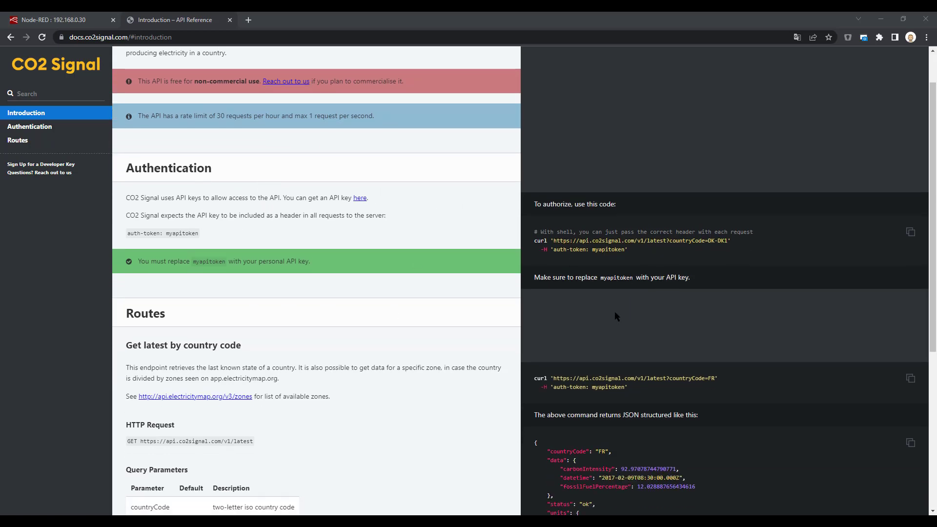
{"action": "scroll", "coordinate": [590, 360], "scroll_direction": "down", "scroll_amount": 1}
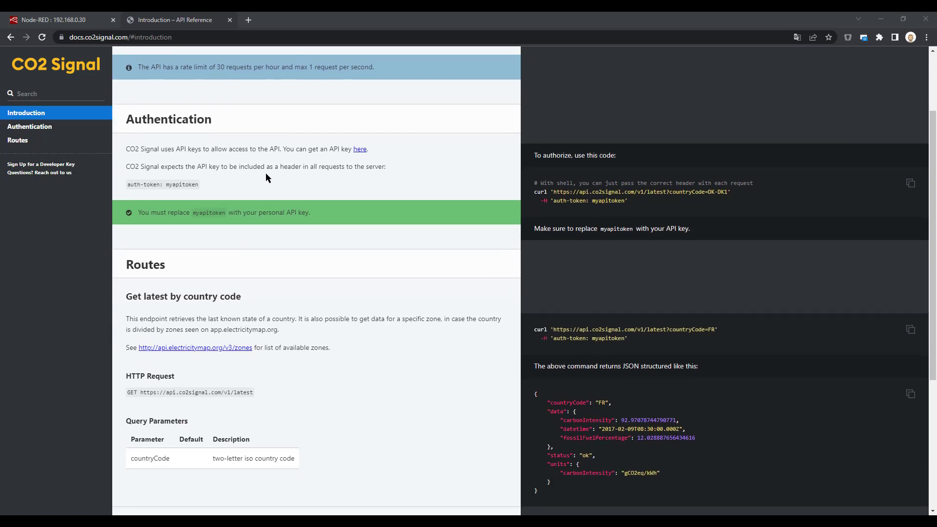
{"action": "scroll", "coordinate": [241, 229], "scroll_direction": "down", "scroll_amount": 1}
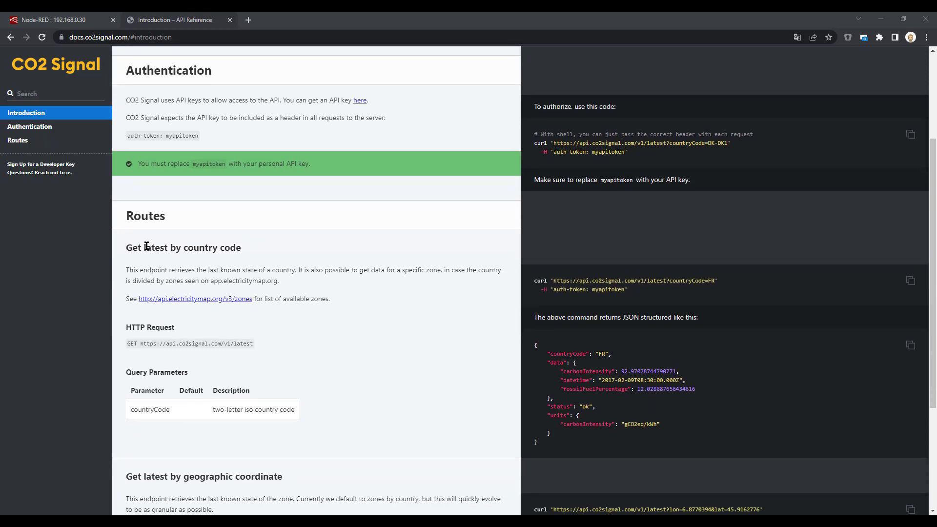
{"action": "scroll", "coordinate": [285, 252], "scroll_direction": "down", "scroll_amount": 1}
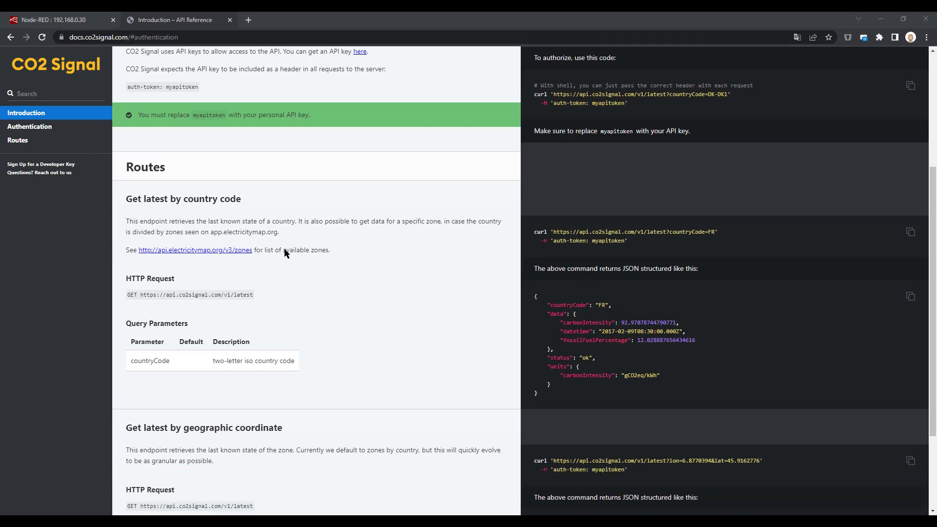
{"action": "scroll", "coordinate": [286, 253], "scroll_direction": "down", "scroll_amount": 1}
{"action": "scroll", "coordinate": [253, 333], "scroll_direction": "down", "scroll_amount": 1}
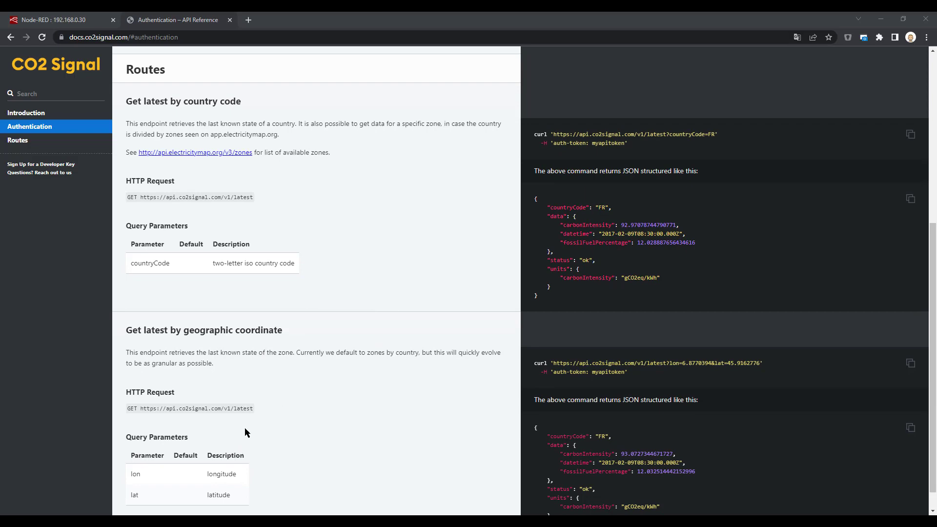
{"action": "scroll", "coordinate": [245, 427], "scroll_direction": "up", "scroll_amount": 1}
{"action": "scroll", "coordinate": [255, 321], "scroll_direction": "up", "scroll_amount": 1}
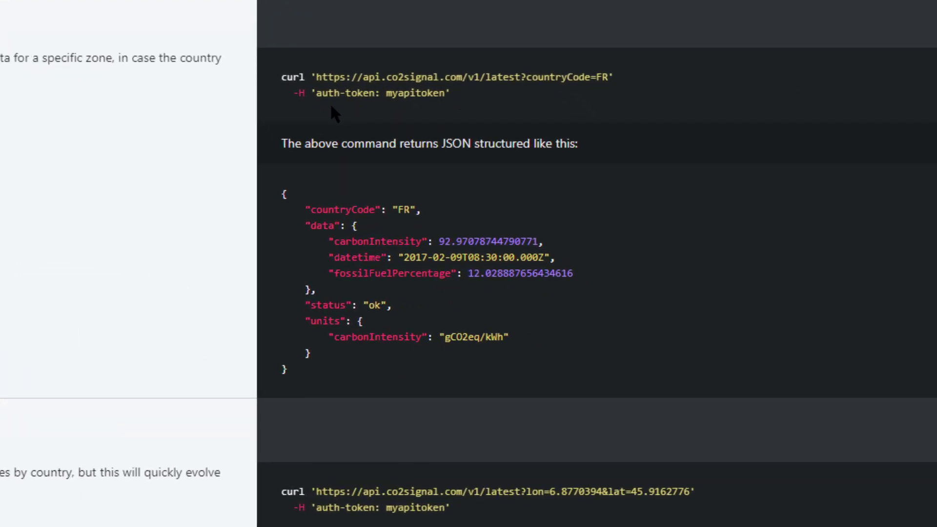
Step: Examine the auth-token header and countryCode parameter in the curl example for the latest-by-country-code route
{"action": "left_click_drag", "start_coordinate": [288, 93], "coordinate": [450, 107]}
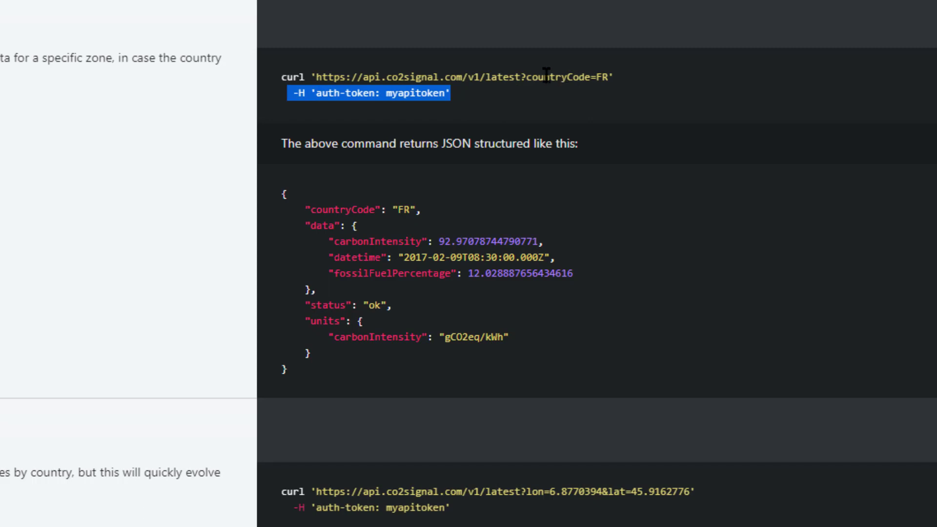
{"action": "left_click_drag", "start_coordinate": [532, 77], "coordinate": [619, 80]}
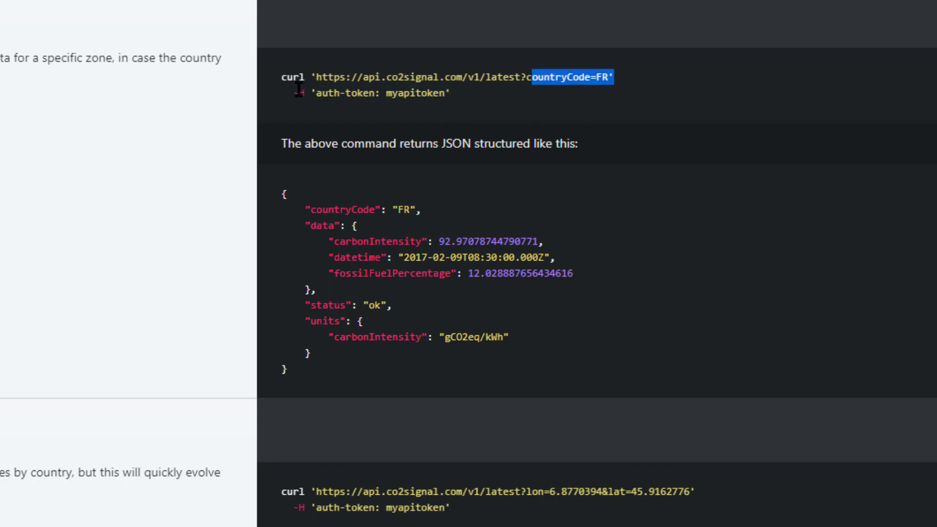
{"action": "left_click_drag", "start_coordinate": [323, 92], "coordinate": [369, 93]}
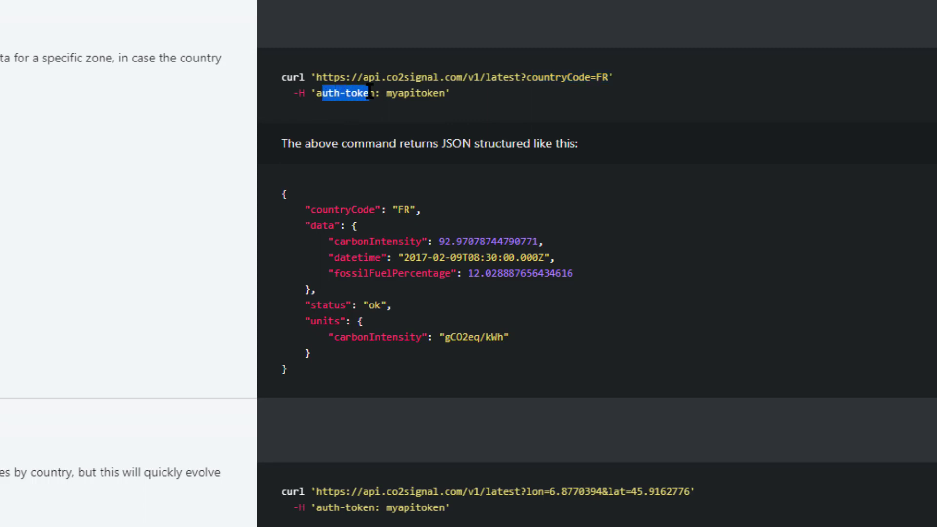
{"action": "left_click_drag", "start_coordinate": [299, 93], "coordinate": [463, 93]}
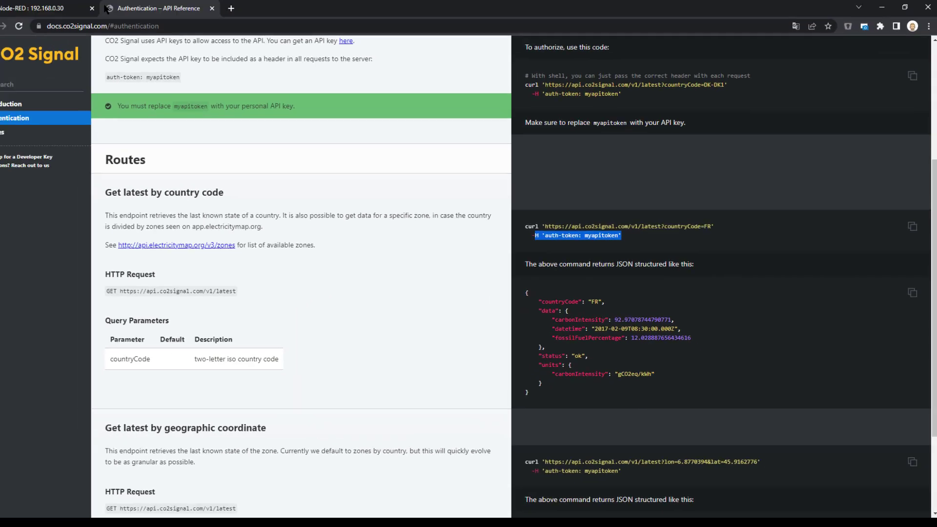
Step: In Node-RED's CO2 flow, place an inject, an http request and a debug node in a row and wire them together
{"action": "left_click", "coordinate": [78, 19]}
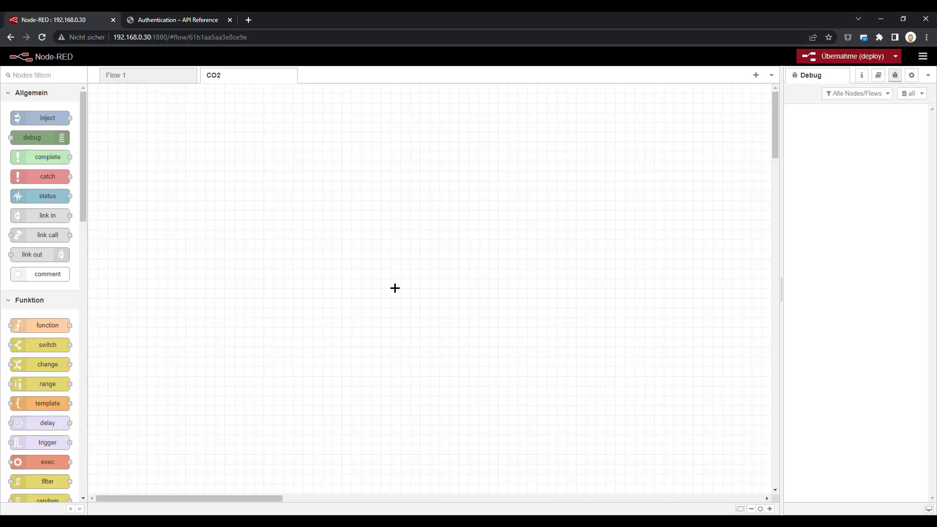
{"action": "left_click_drag", "start_coordinate": [86, 152], "coordinate": [208, 229]}
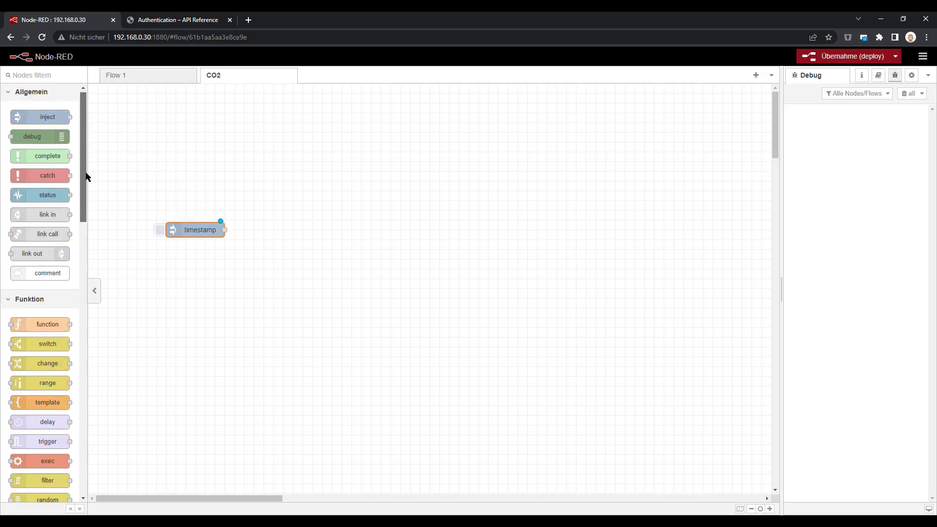
{"action": "left_click_drag", "start_coordinate": [85, 177], "coordinate": [71, 283]}
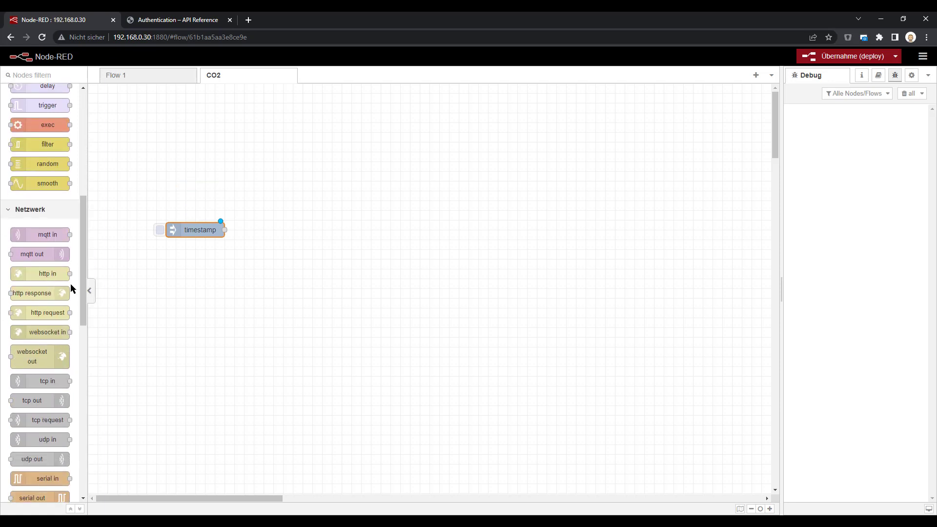
{"action": "left_click", "coordinate": [45, 271]}
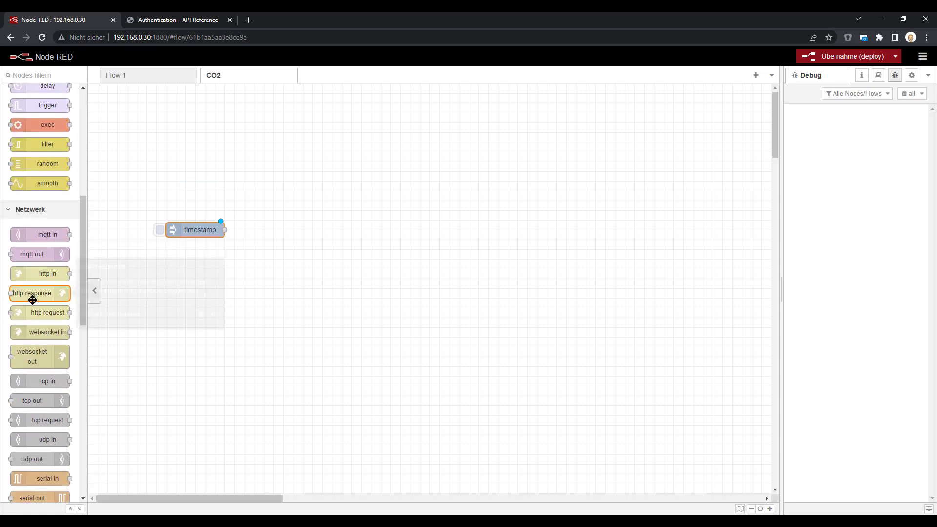
{"action": "left_click_drag", "start_coordinate": [34, 311], "coordinate": [291, 231]}
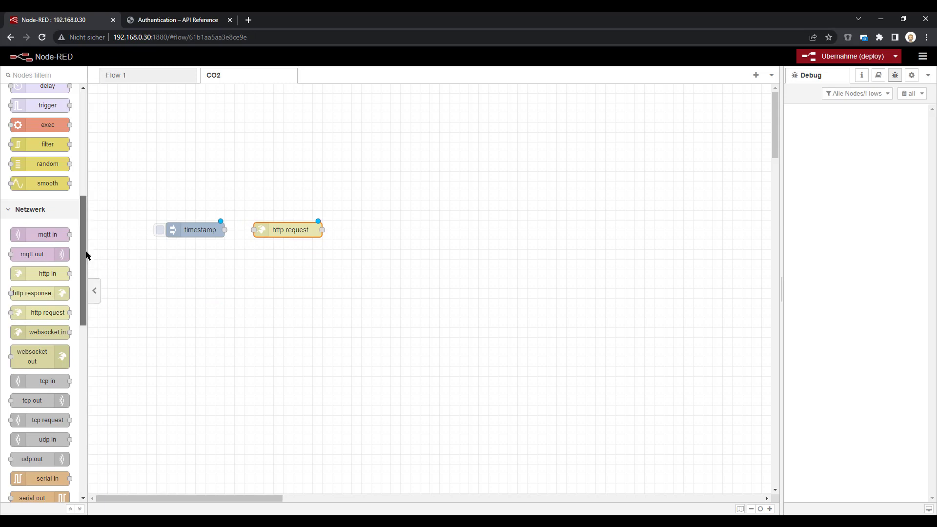
{"action": "left_click_drag", "start_coordinate": [84, 252], "coordinate": [373, 231]}
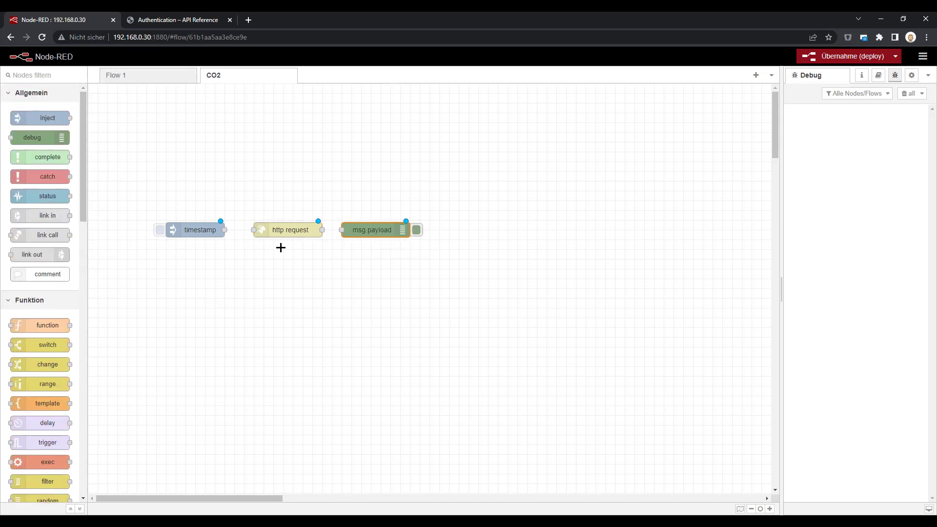
{"action": "left_click_drag", "start_coordinate": [224, 230], "coordinate": [344, 230]}
Step: Copy the country code example URL from the CO2 Signal documentation into the http request node's URL
{"action": "double_click", "coordinate": [282, 230]}
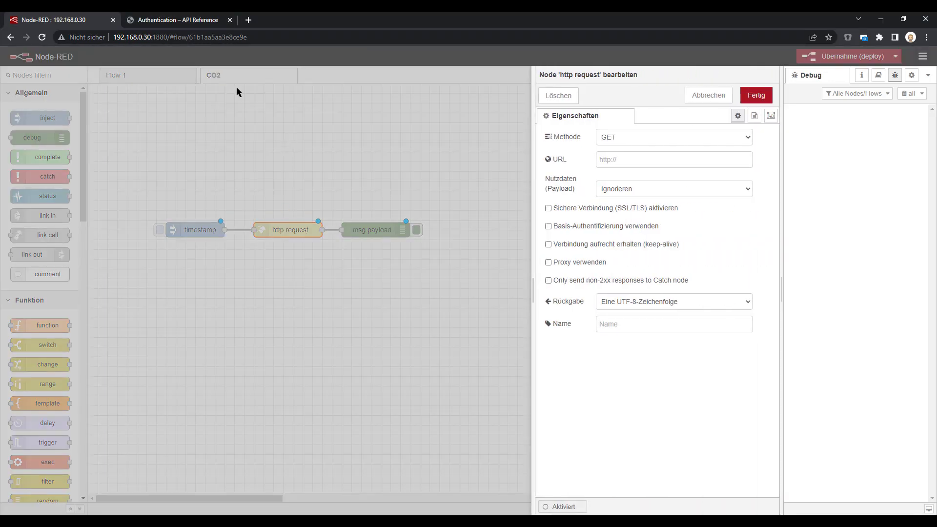
{"action": "left_click", "coordinate": [177, 21]}
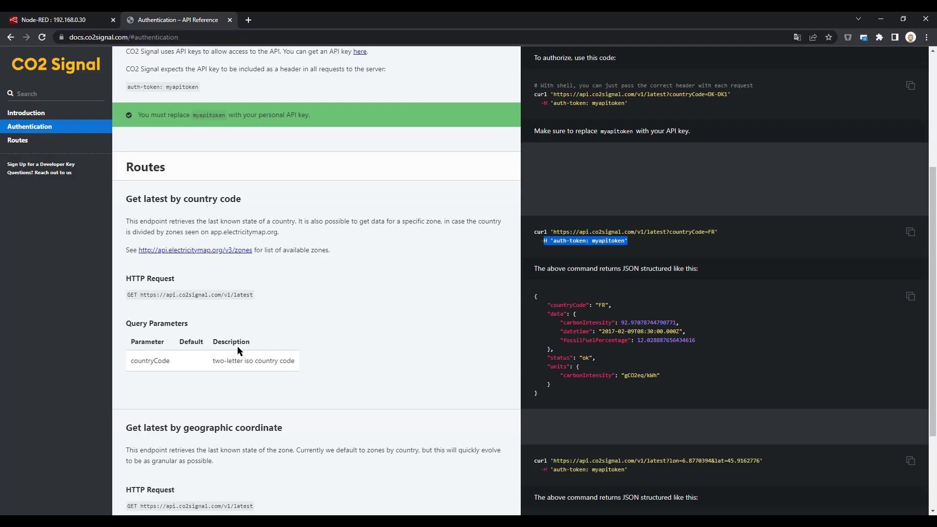
{"action": "scroll", "coordinate": [237, 346], "scroll_direction": "up", "scroll_amount": 2}
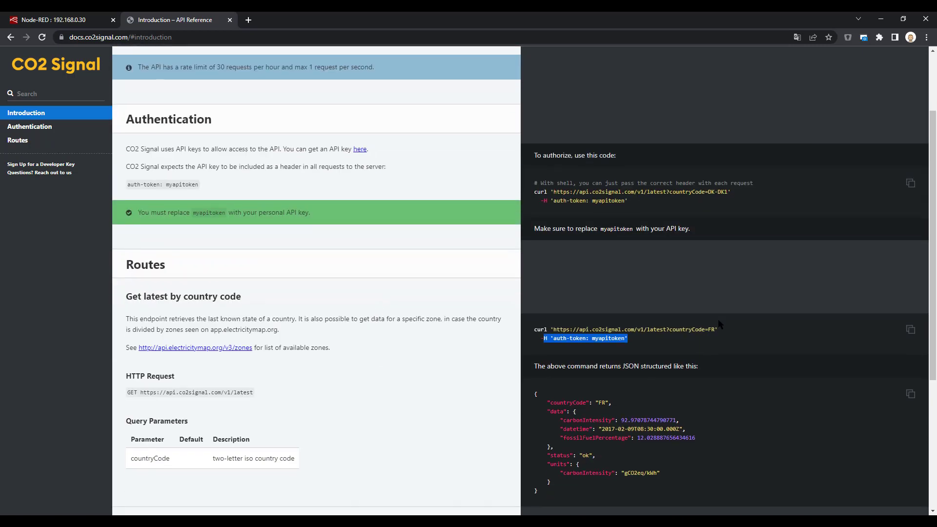
{"action": "left_click_drag", "start_coordinate": [718, 329], "coordinate": [551, 332]}
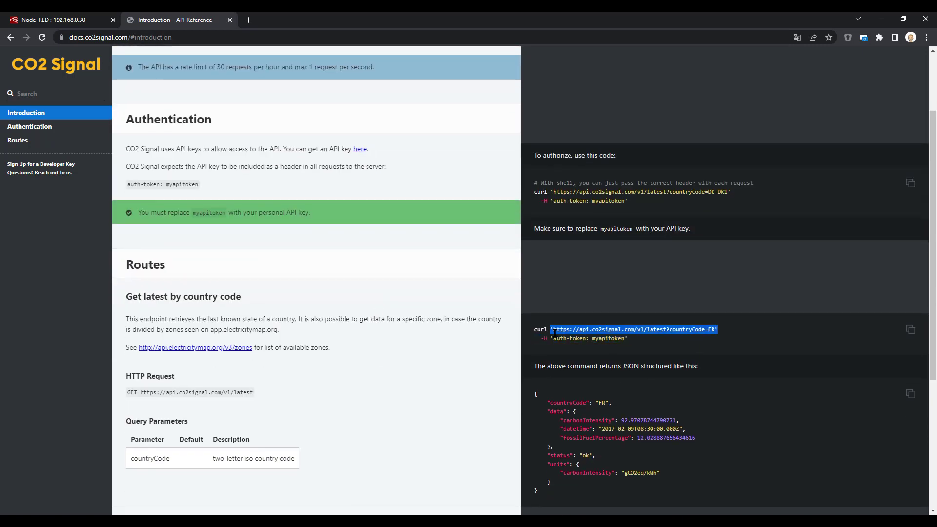
{"action": "left_click", "coordinate": [83, 16]}
{"action": "left_click", "coordinate": [635, 157]}
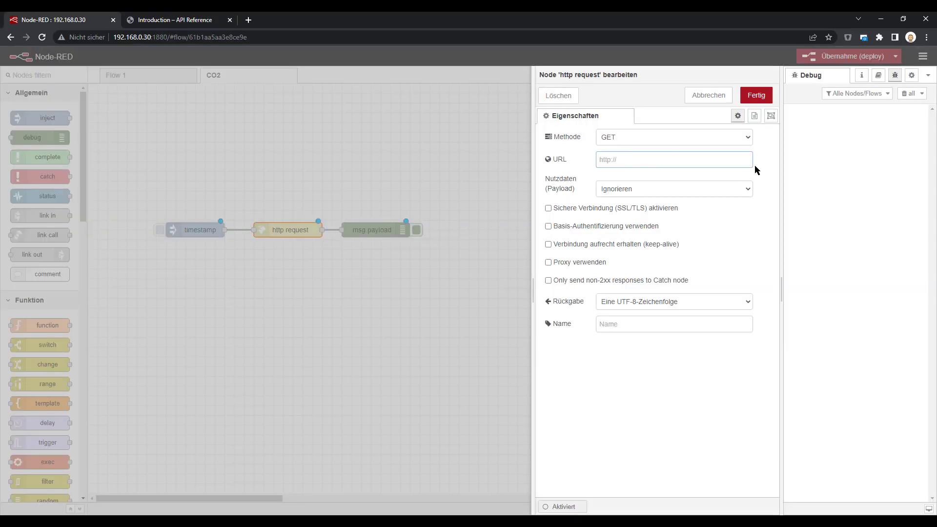
{"action": "key", "text": "ctrl+v"}
{"action": "key", "text": "Home"}
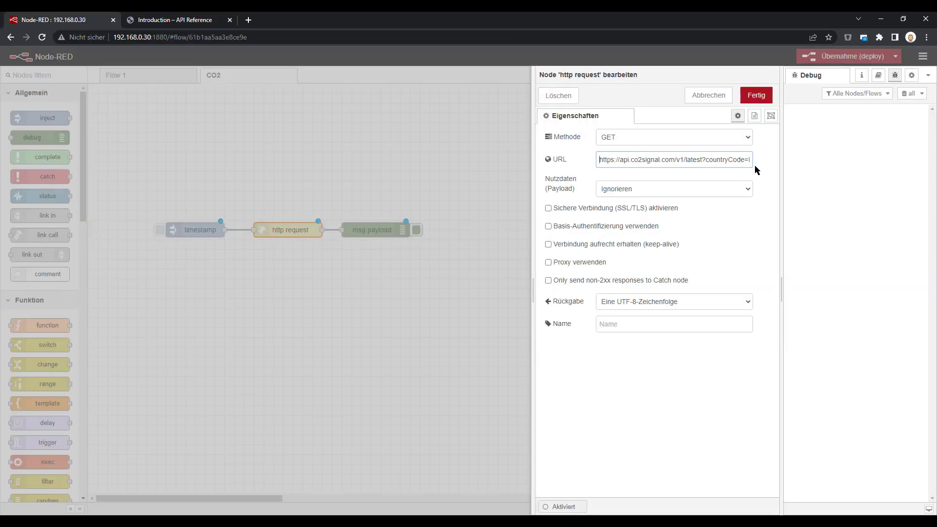
{"action": "key", "text": "End"}
{"action": "key", "text": "BackSpace"}
{"action": "key", "text": "BackSpace"}
{"action": "key", "text": "BackSpace"}
{"action": "key", "text": "BackSpace"}
{"action": "key", "text": "BackSpace"}
{"action": "key", "text": "BackSpace"}
{"action": "key", "text": "BackSpace"}
{"action": "key", "text": "BackSpace"}
{"action": "key", "text": "BackSpace"}
{"action": "key", "text": "BackSpace"}
{"action": "key", "text": "BackSpace"}
{"action": "key", "text": "BackSpace"}
{"action": "key", "text": "BackSpace"}
{"action": "key", "text": "BackSpace"}
{"action": "key", "text": "BackSpace"}
{"action": "key", "text": "BackSpace"}
{"action": "key", "text": "BackSpace"}
{"action": "type", "text": "st"}
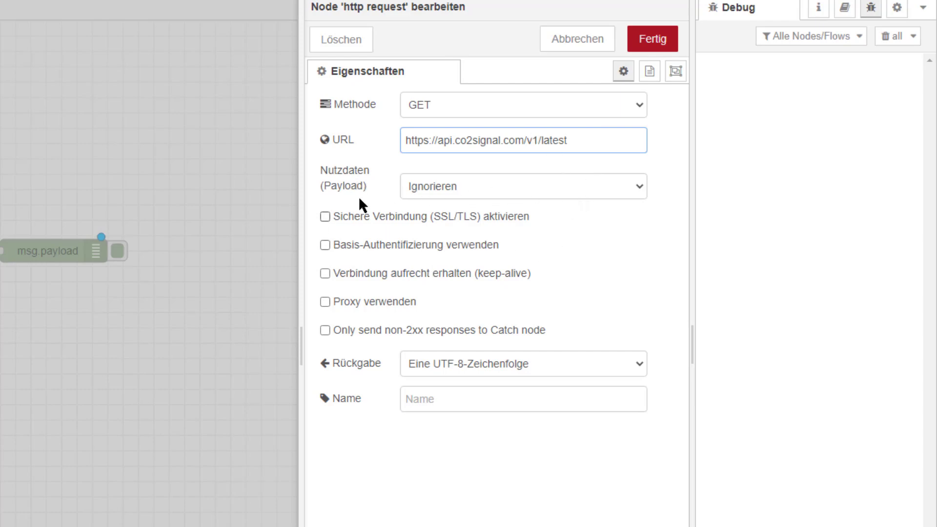
Step: Set the http request node's payload handling to "Anfügen an query-string-Parameter"
{"action": "left_click", "coordinate": [497, 193]}
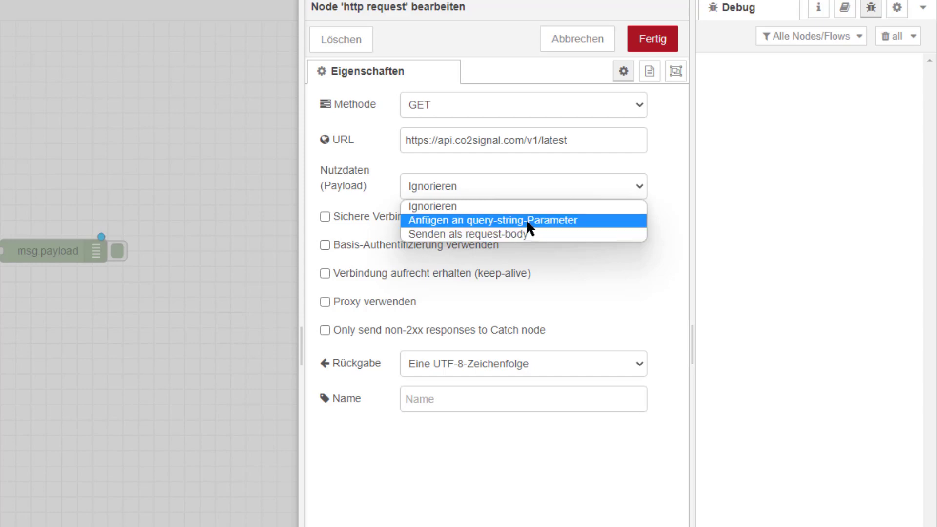
{"action": "left_click", "coordinate": [475, 222]}
{"action": "left_click", "coordinate": [624, 145]}
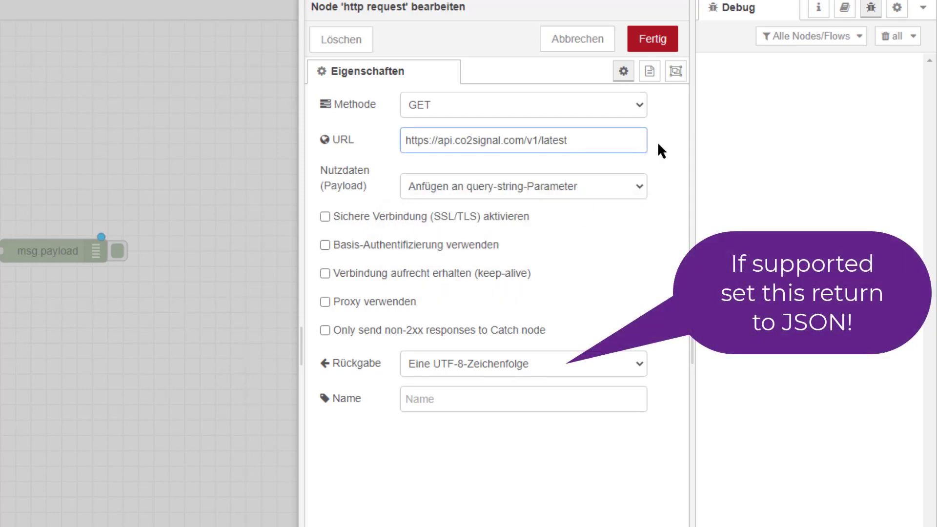
{"action": "type", "text": "?"}
{"action": "key", "text": "BackSpace"}
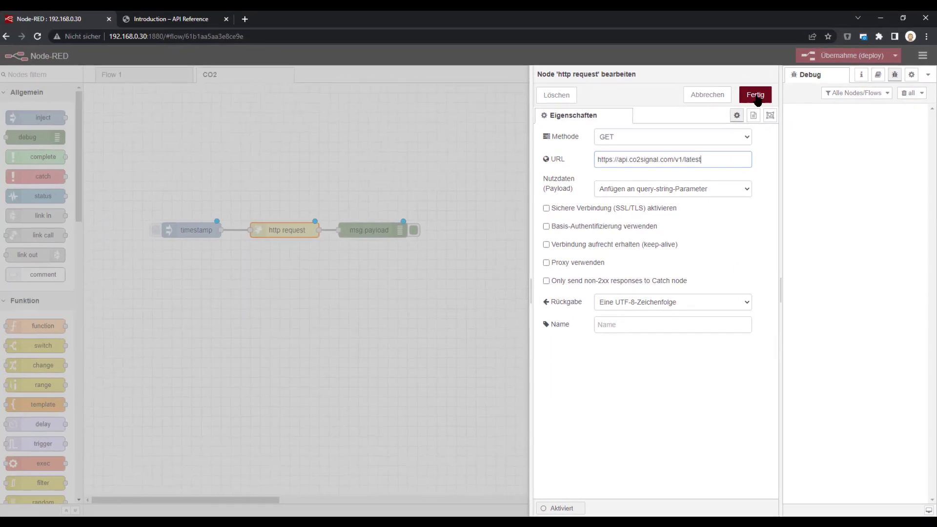
{"action": "left_click", "coordinate": [756, 95]}
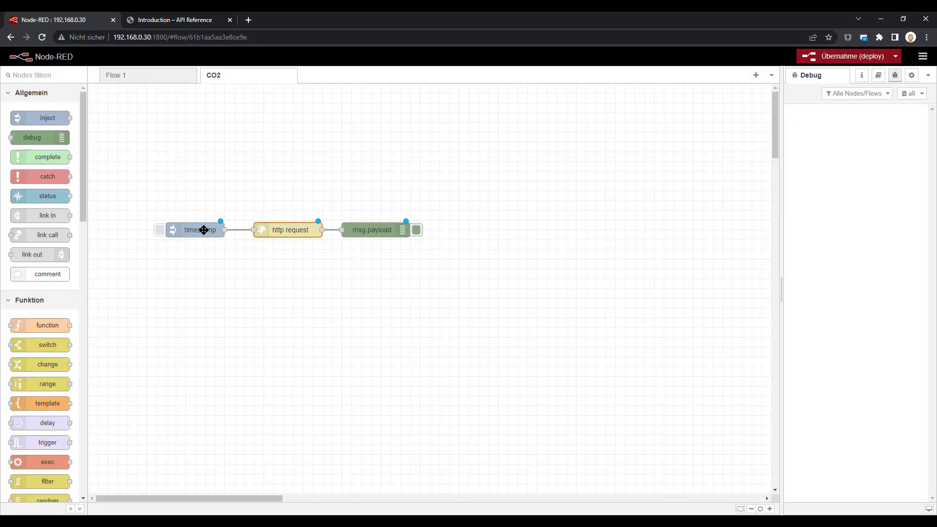
Step: Change the inject node's msg.payload type to JSON and open the payload in the JSON editor
{"action": "double_click", "coordinate": [203, 230]}
{"action": "left_click", "coordinate": [643, 167]}
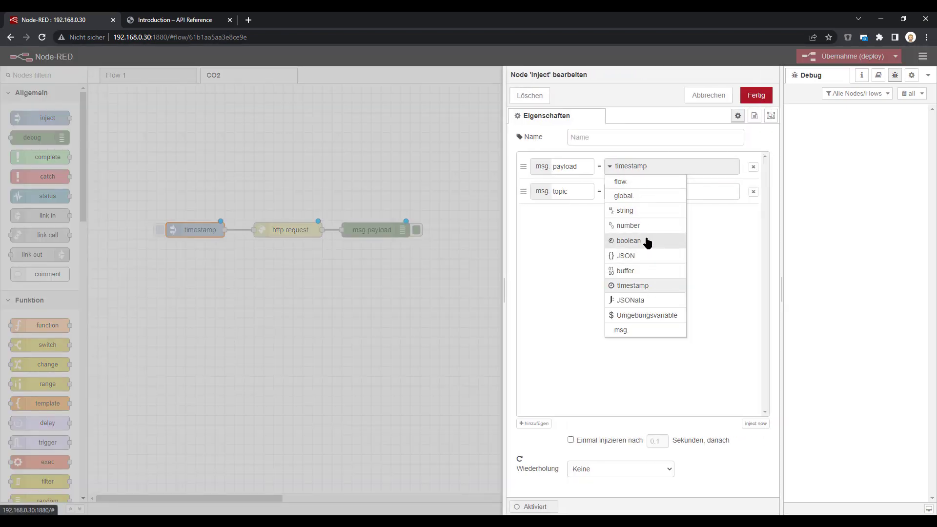
{"action": "left_click", "coordinate": [634, 256]}
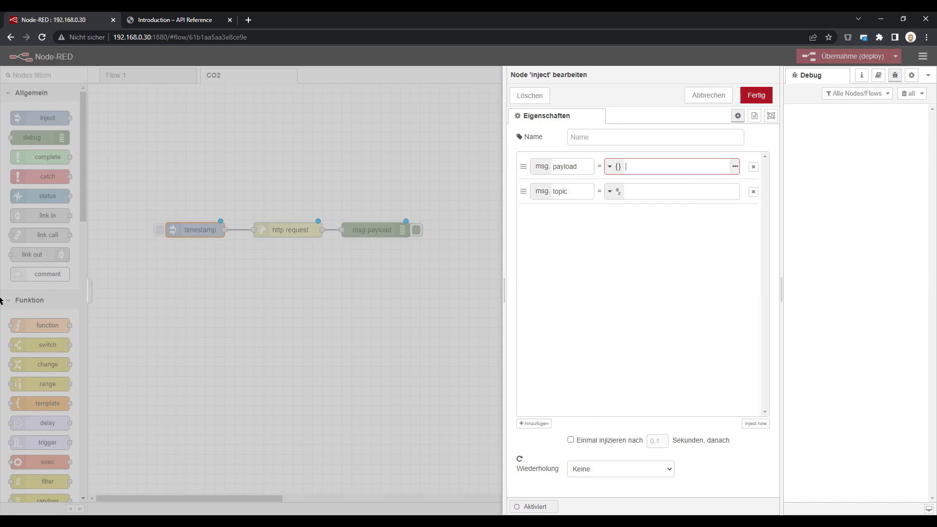
{"action": "left_click", "coordinate": [735, 167]}
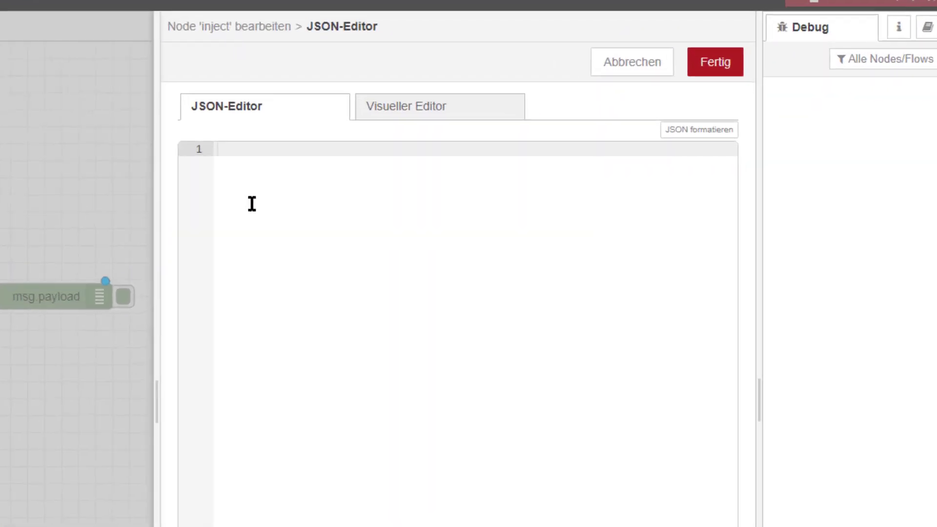
Step: Start a JSON object for the payload with the entry "countryCode": "DE" followed by a comma
{"action": "type", "text": "{"}
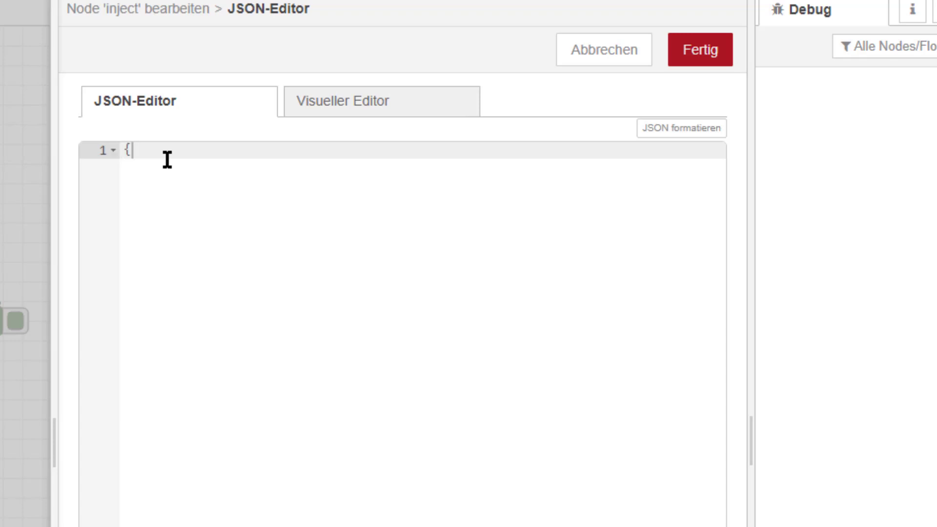
{"action": "key", "text": "Return"}
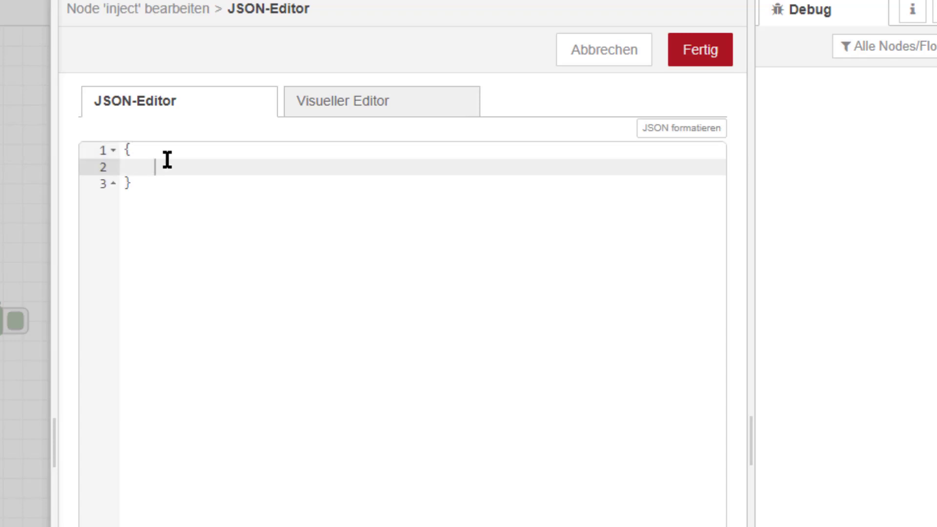
{"action": "type", "text": "\"countryCode"}
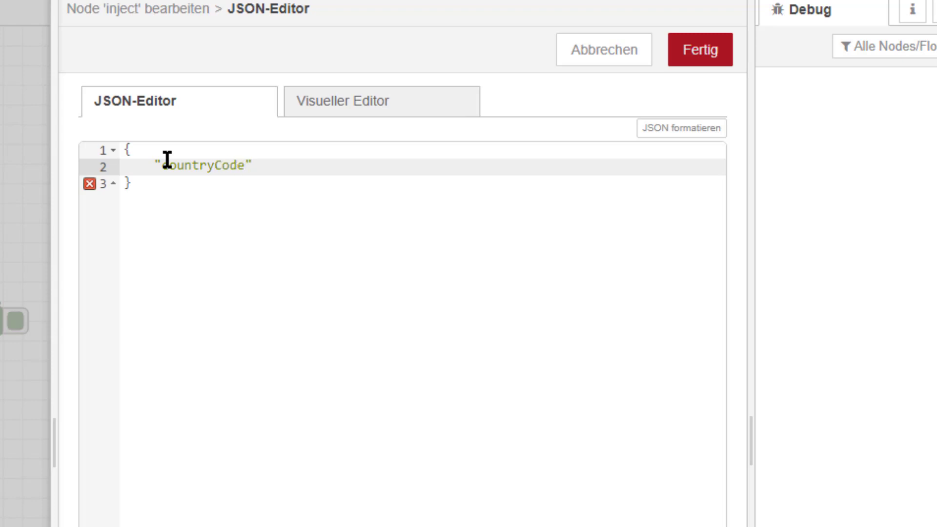
{"action": "type", "text": "\": \"DE\","}
{"action": "key", "text": "Return"}
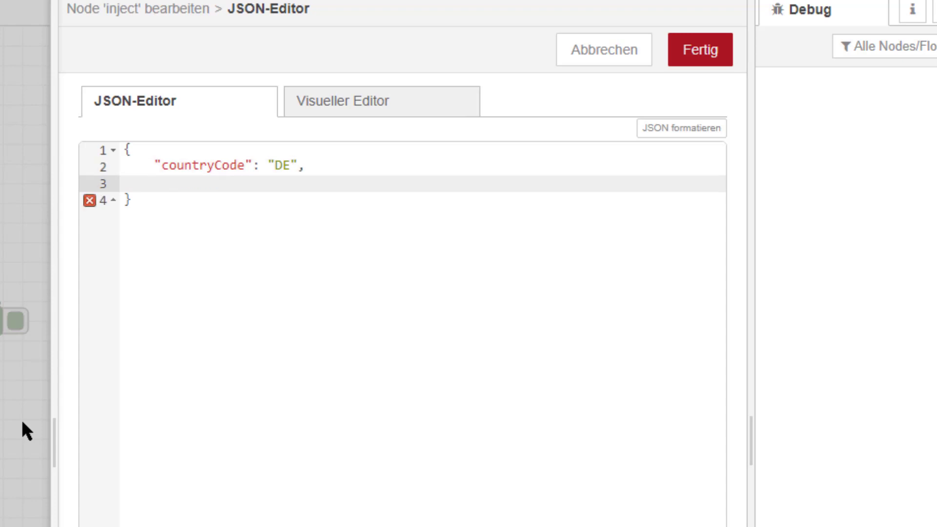
Step: Add an "auth-token" entry containing the pasted API token to the JSON payload and confirm the inject node's settings
{"action": "type", "text": "\"auth-token\":"}
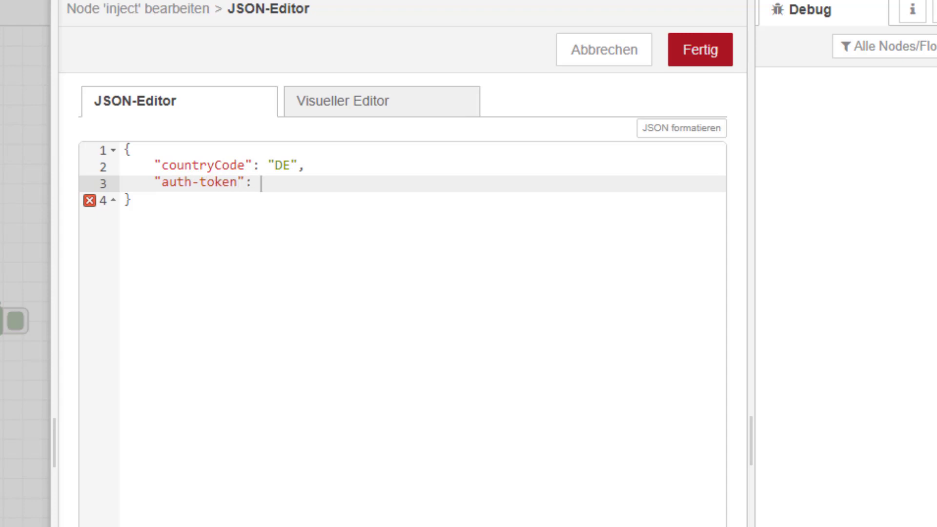
{"action": "left_click", "coordinate": [285, 182]}
{"action": "key", "text": "ctrl+v"}
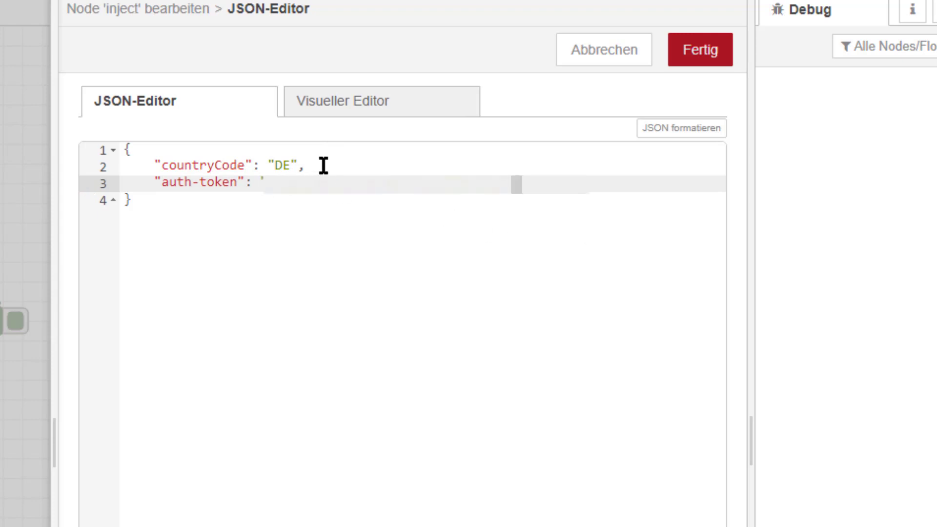
{"action": "left_click", "coordinate": [718, 55]}
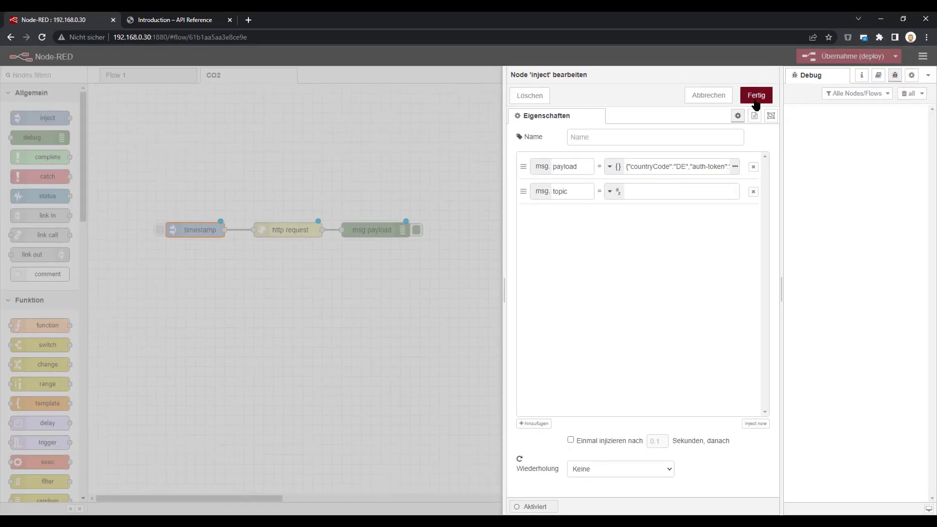
{"action": "left_click", "coordinate": [715, 60]}
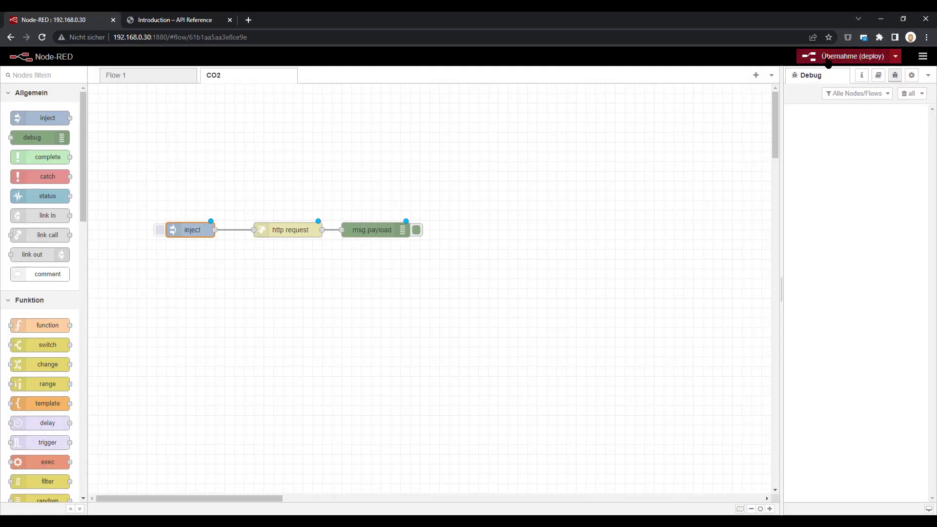
Step: Deploy the CO2 flow and trigger the inject node to send the API request
{"action": "left_click", "coordinate": [828, 61]}
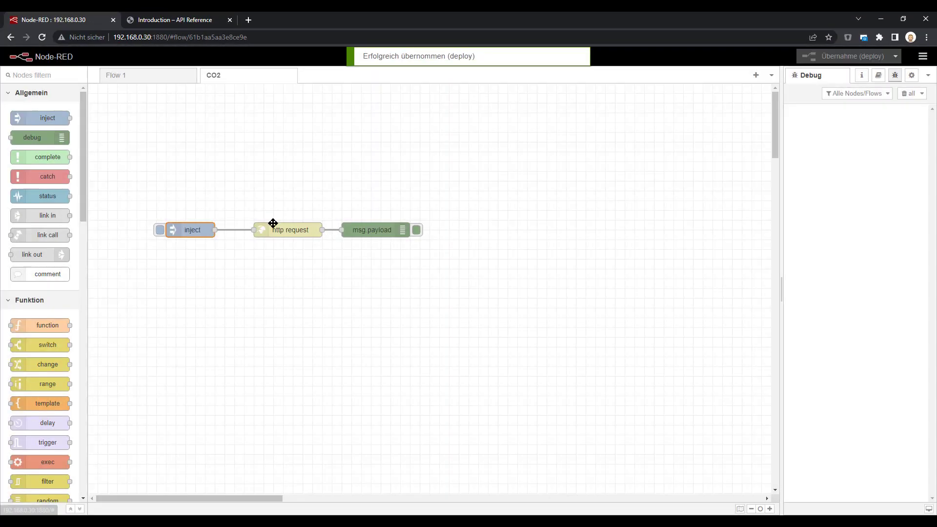
{"action": "left_click", "coordinate": [158, 233]}
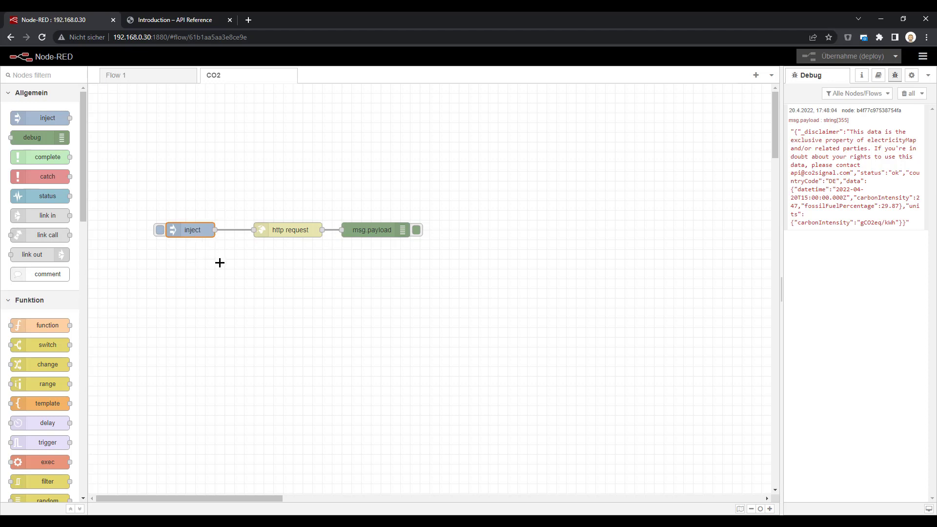
{"action": "left_click_drag", "start_coordinate": [295, 230], "coordinate": [285, 230]}
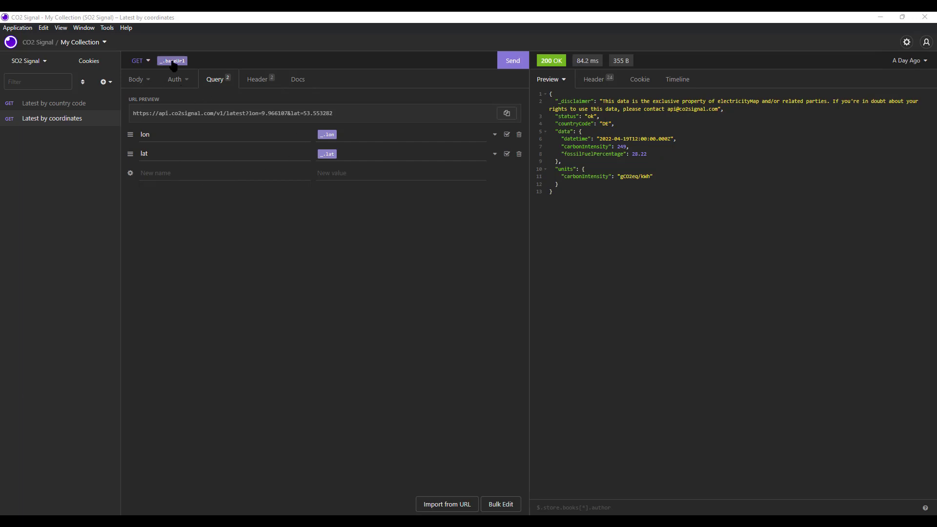
Step: Switch to Insomnia and examine the query parameters and headers of the Latest by coordinates request
{"action": "mouse_move", "coordinate": [173, 65]}
{"action": "left_click", "coordinate": [262, 80]}
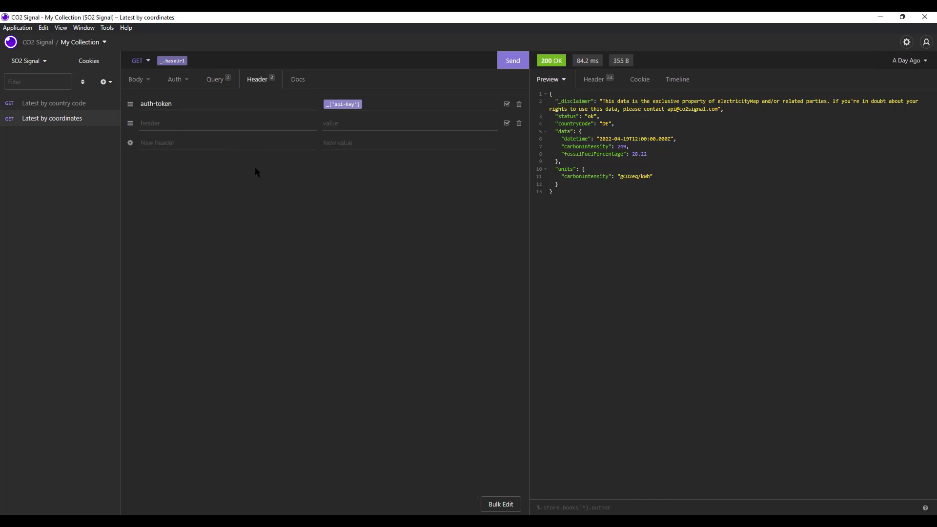
{"action": "left_click", "coordinate": [213, 81]}
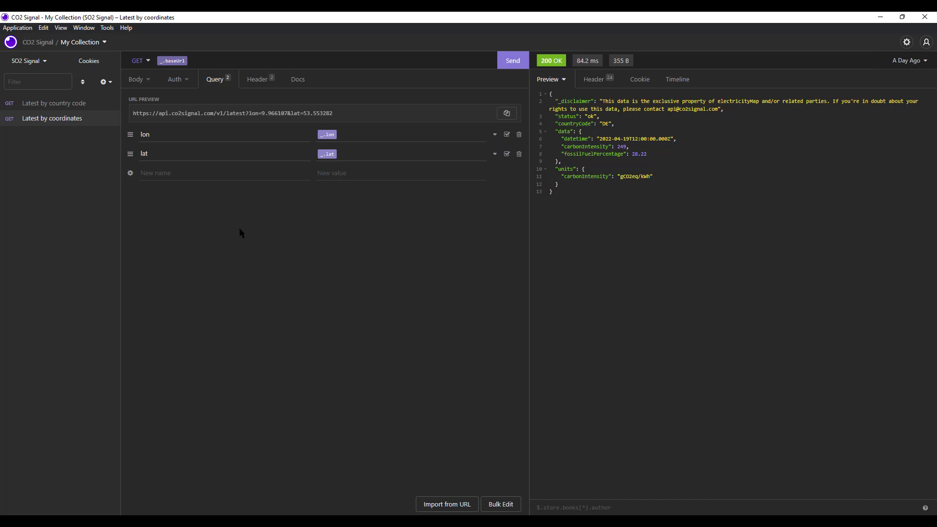
{"action": "left_click", "coordinate": [258, 81]}
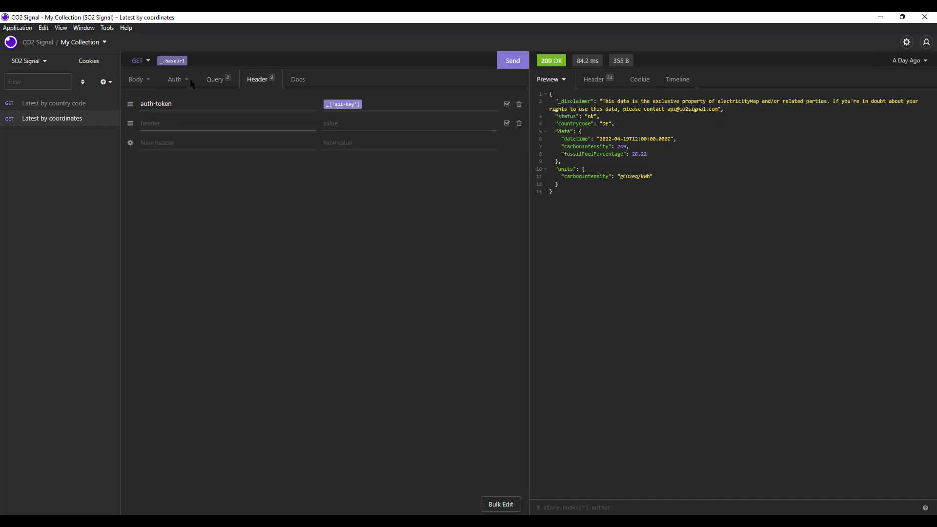
Step: Set the body type of the Latest by coordinates request to JSON
{"action": "left_click", "coordinate": [139, 81]}
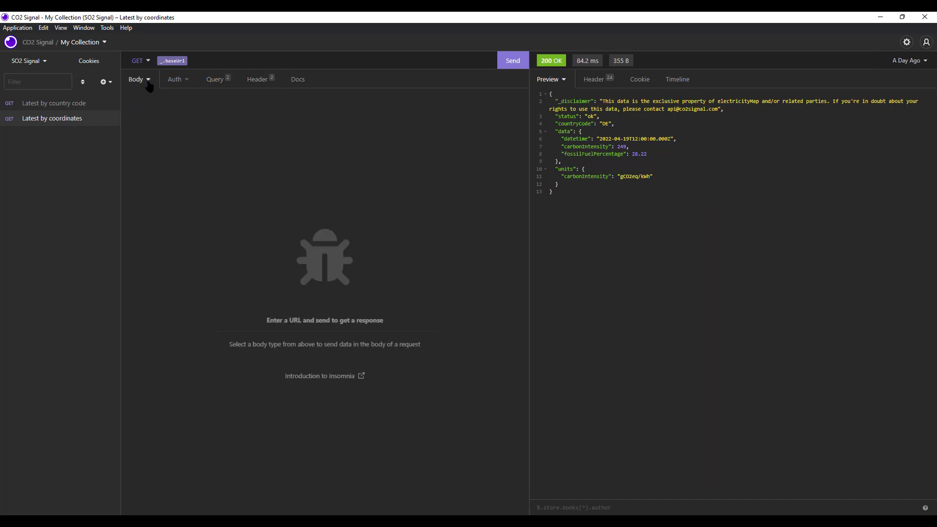
{"action": "left_click", "coordinate": [146, 81]}
{"action": "left_click", "coordinate": [180, 178]}
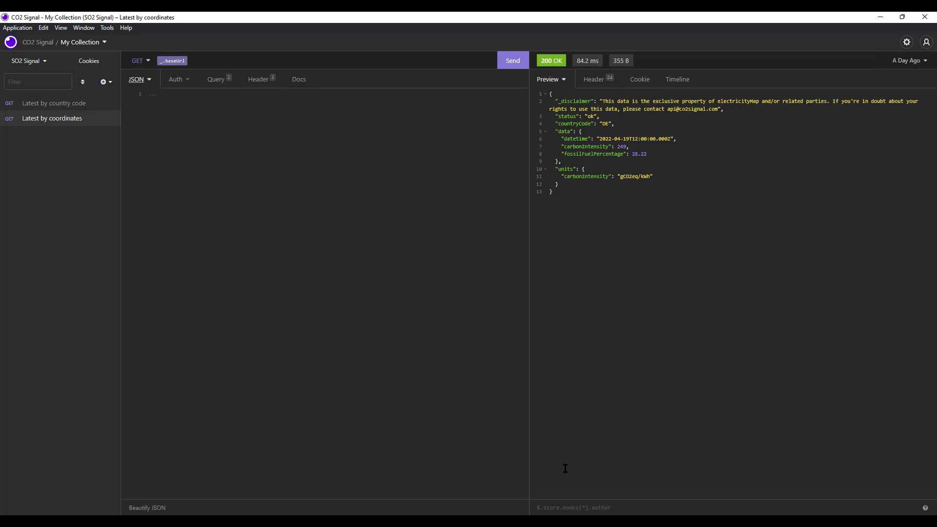
Step: Switch back to Node-RED and review the http request node's payload handling options without changing them
{"action": "mouse_move", "coordinate": [576, 521]}
{"action": "left_click", "coordinate": [599, 477]}
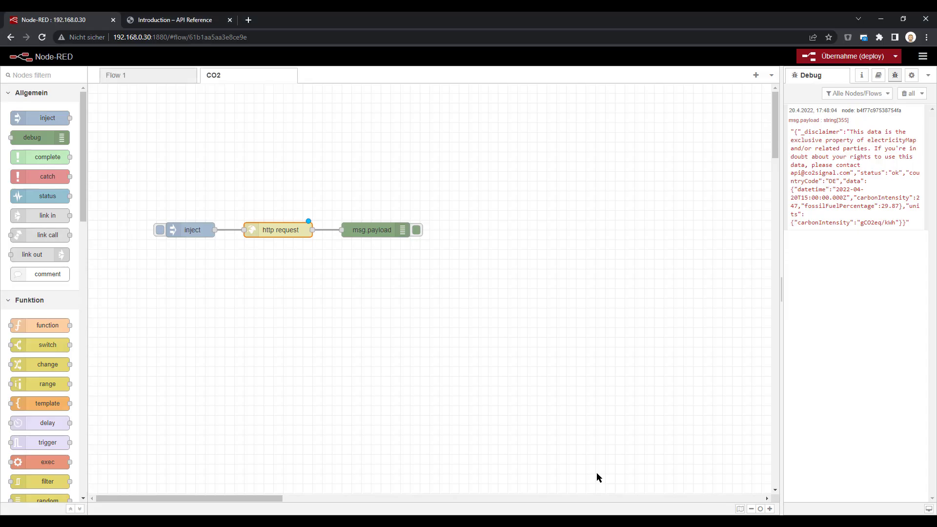
{"action": "double_click", "coordinate": [290, 231]}
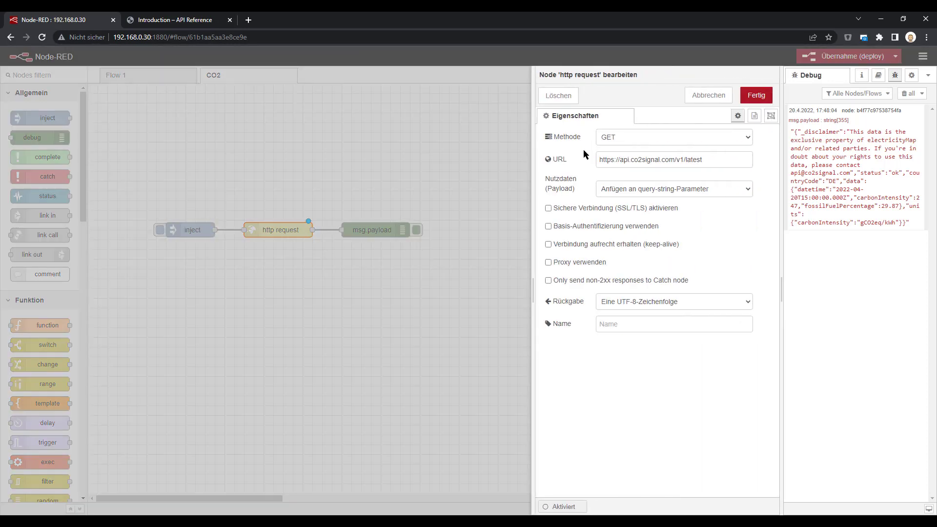
{"action": "left_click", "coordinate": [744, 189]}
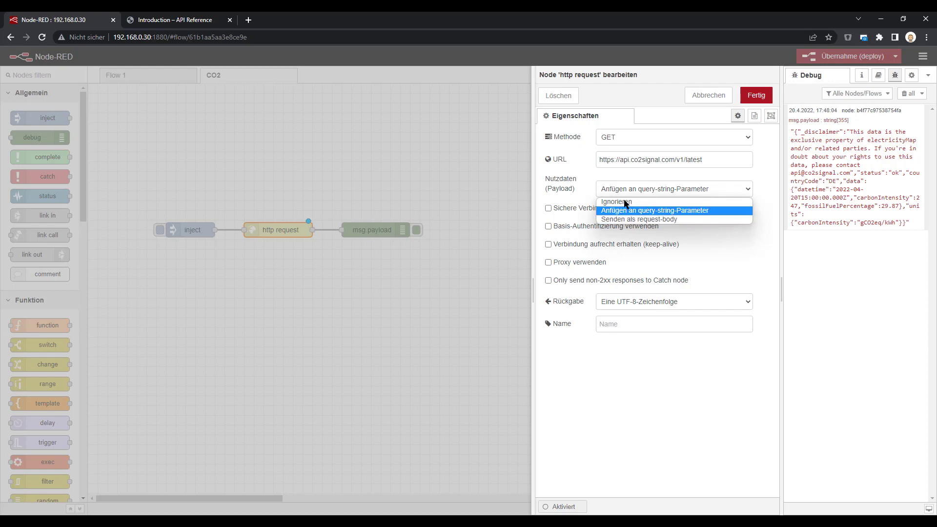
{"action": "left_click", "coordinate": [722, 102]}
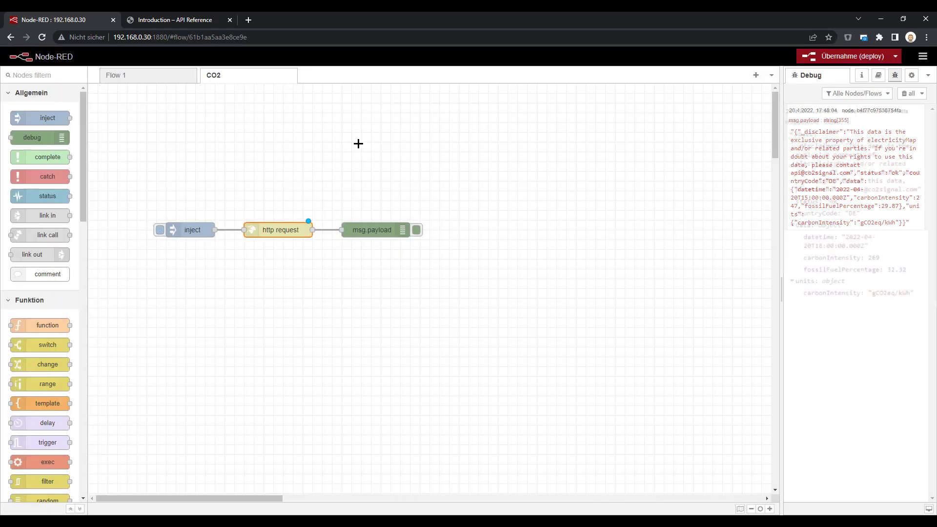